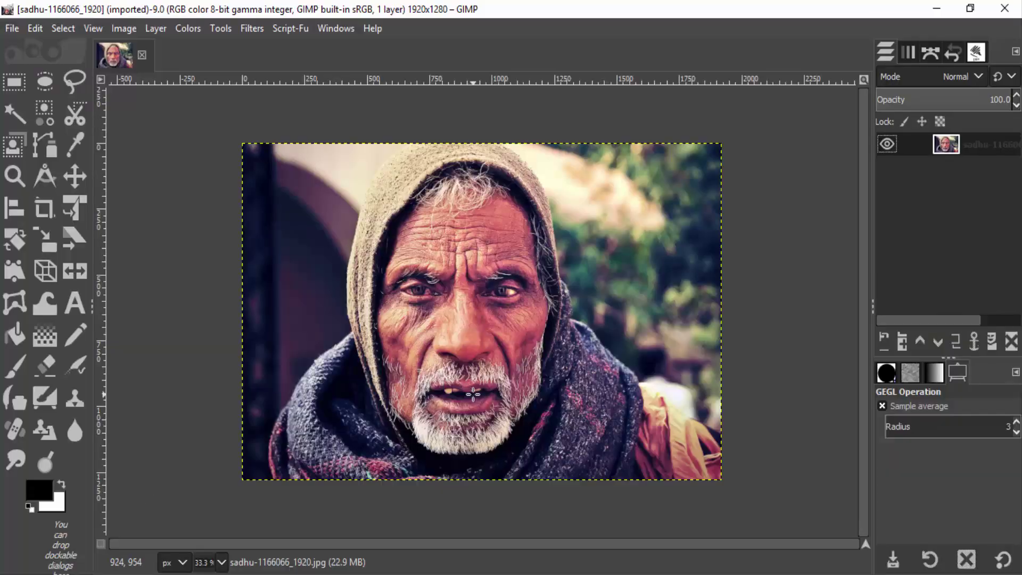
Add a new transparent layer and fill it solid black
left_click(884, 340)
left_click(905, 540)
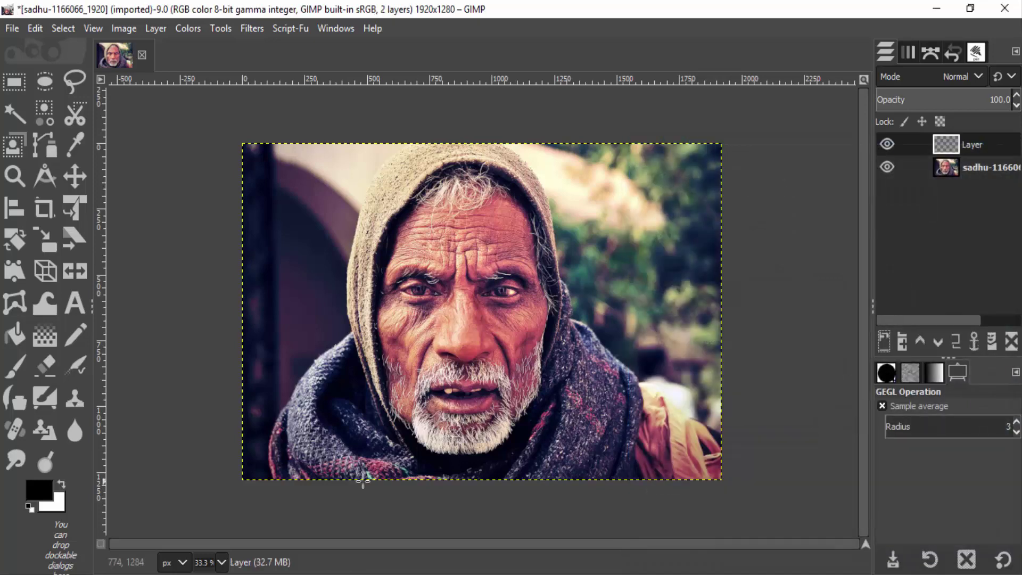
key("shift+b")
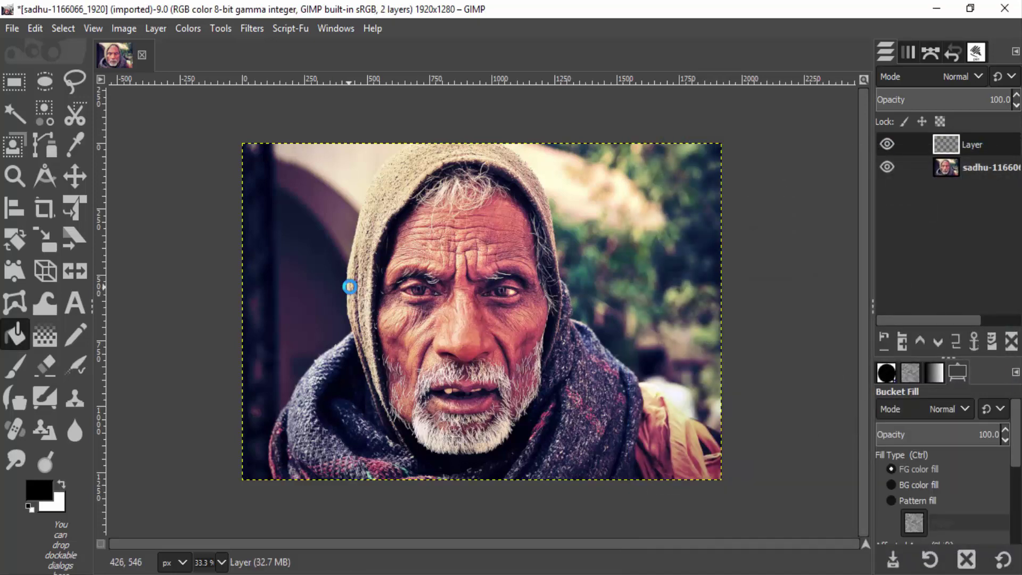
left_click(702, 223)
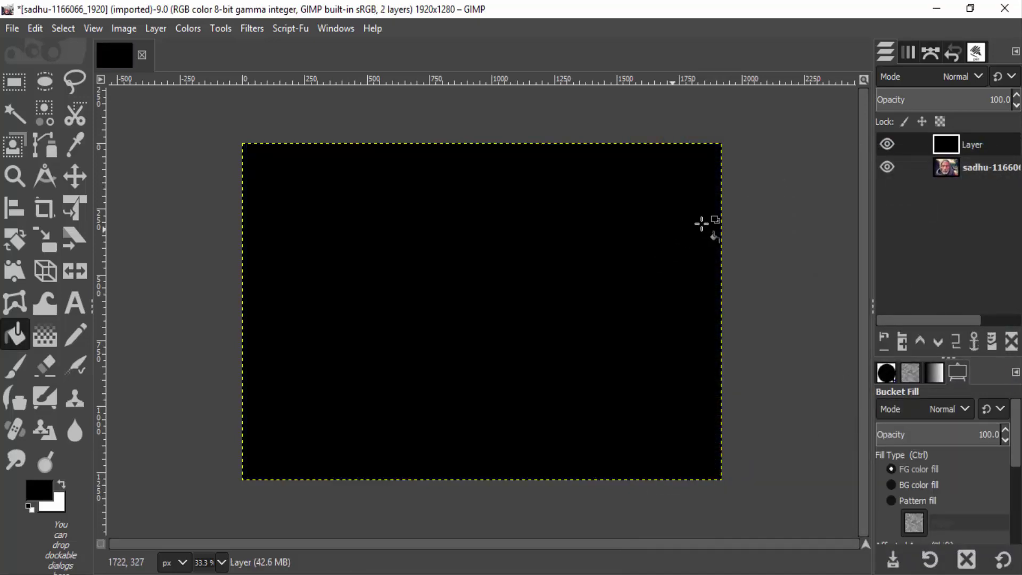
Hide the black layer and begin adding another new layer
left_click(888, 144)
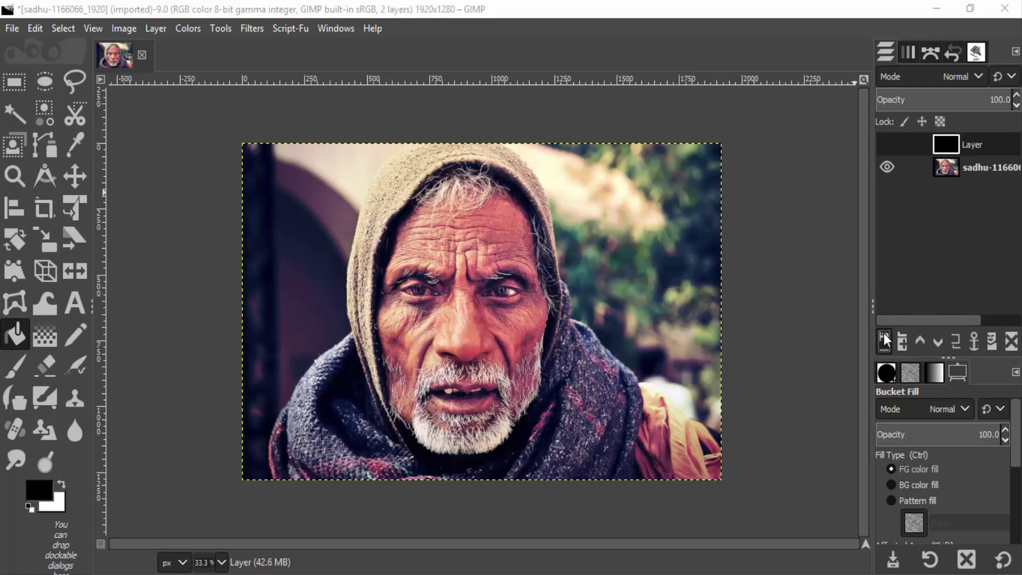
left_click(883, 334)
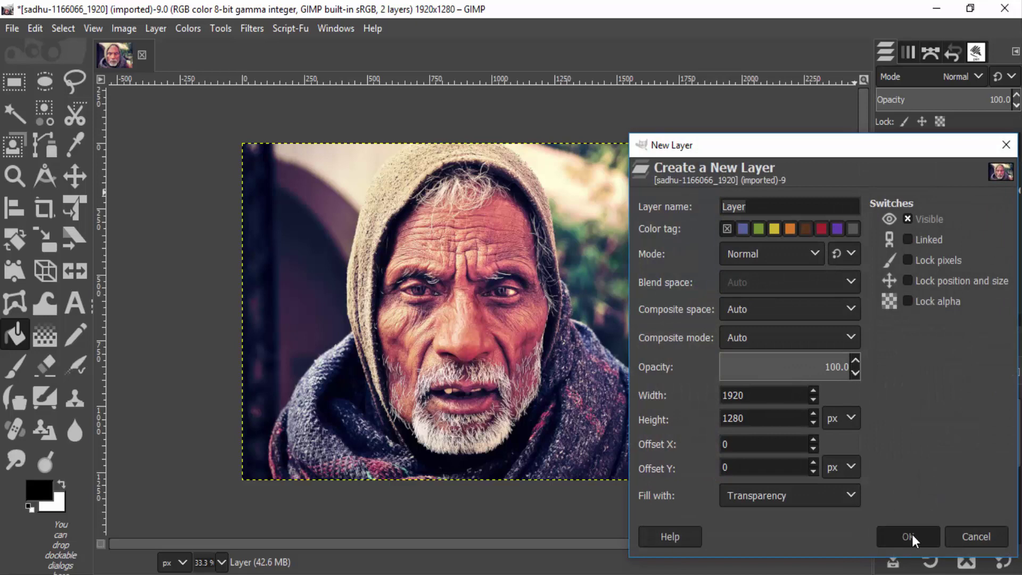
Add transparent Layer #1 and path-trace the figure up the scarf and over the hood
left_click(909, 535)
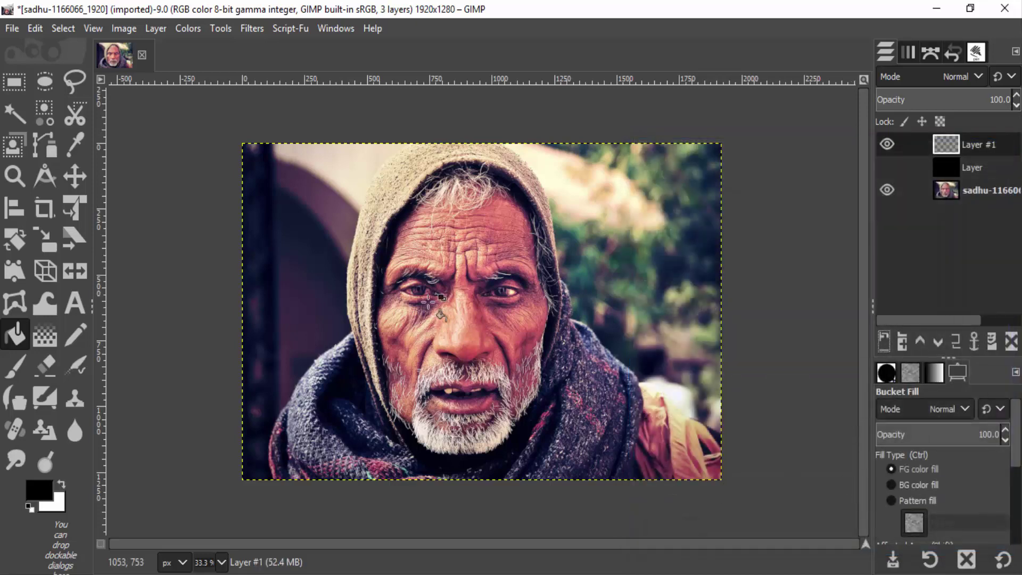
left_click(51, 141)
key("plus")
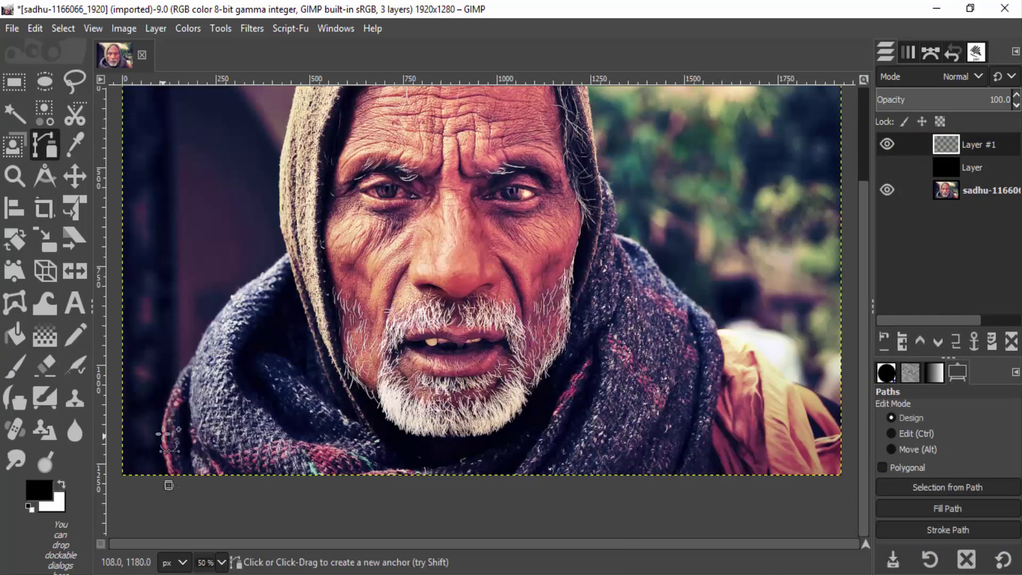
left_click(168, 485)
left_click(161, 431)
left_click(176, 380)
left_click(227, 302)
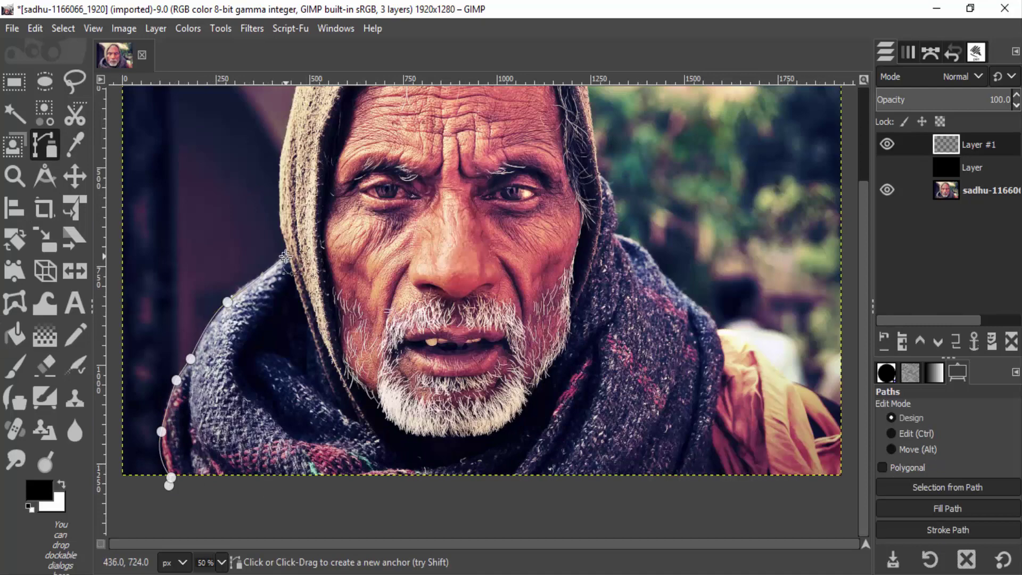
scroll(285, 257, "up", 3)
left_click(280, 289)
key("minus")
left_click(371, 188)
left_click(412, 143)
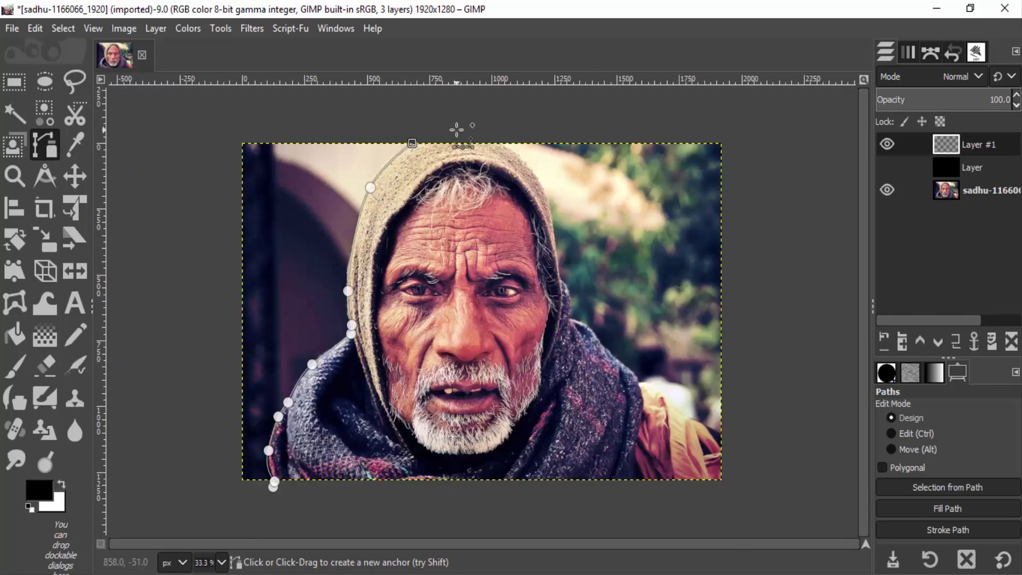
Continue the figure path down the hood's right edge and along the right shoulder
key("plus")
key("plus")
left_click(597, 234)
scroll(612, 239, "down", 3)
left_click(622, 249)
left_click(629, 299)
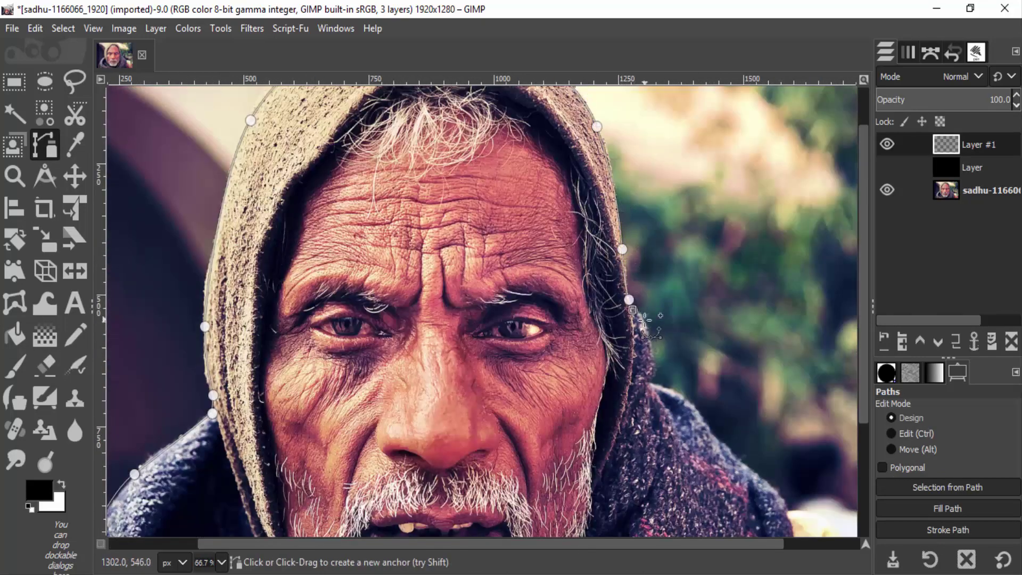
left_click(644, 321)
left_click(653, 360)
left_click(646, 386)
scroll(647, 386, "down", 3)
left_click(674, 223)
left_click(712, 263)
left_click_drag(740, 293, 756, 305)
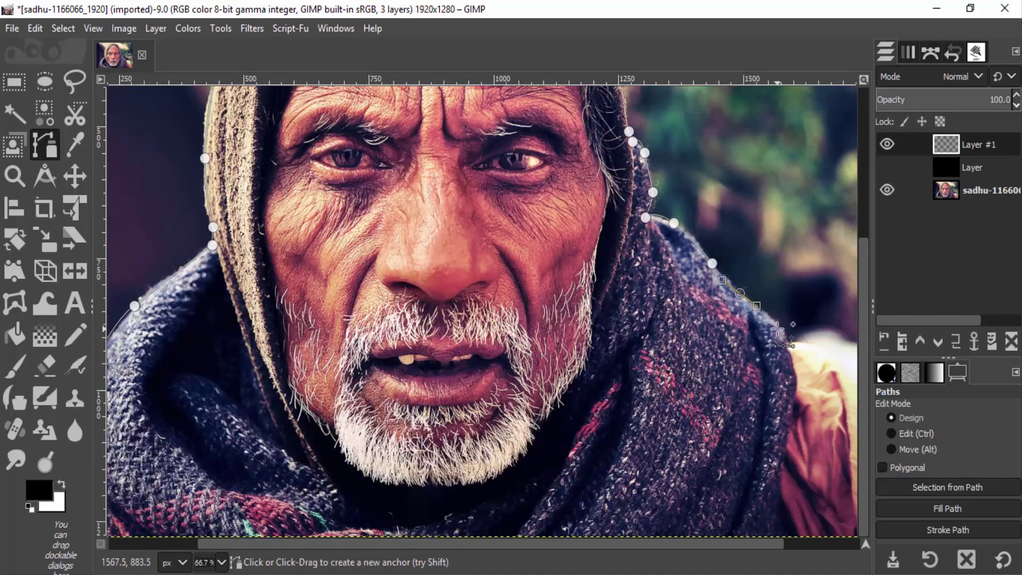
left_click(777, 332)
left_click(795, 360)
Extend the path past the right and bottom image edges and close it
scroll(753, 354, "right", 3)
key("minus")
key("minus")
left_click(693, 419)
left_click(727, 437)
left_click_drag(740, 452, 733, 516)
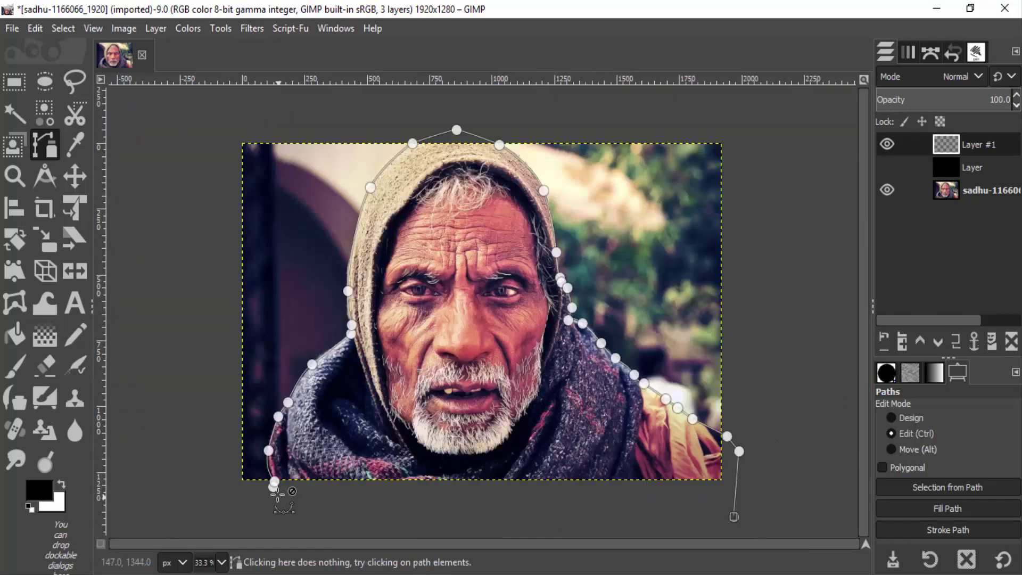
left_click(274, 486, "ctrl")
Fill the figure selection with dark grey 353535, then hide Layer #1
key("Return")
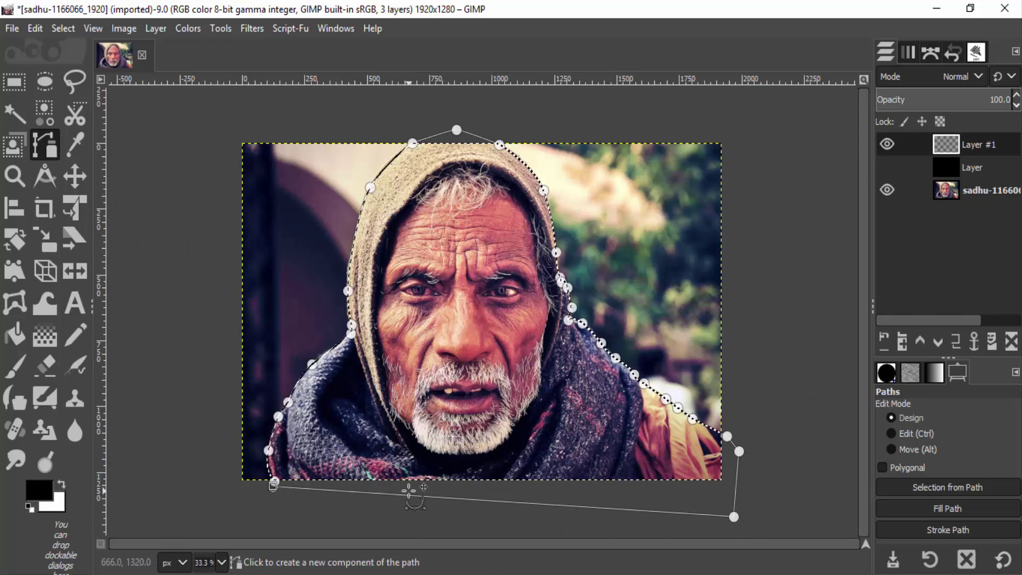
key("shift+b")
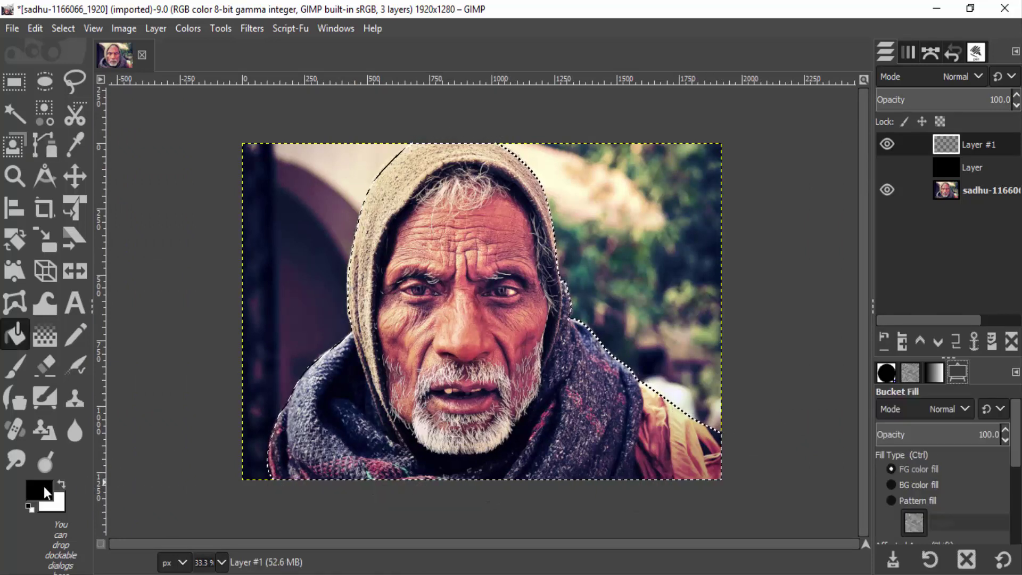
left_click(43, 487)
left_click_drag(165, 257, 38, 346)
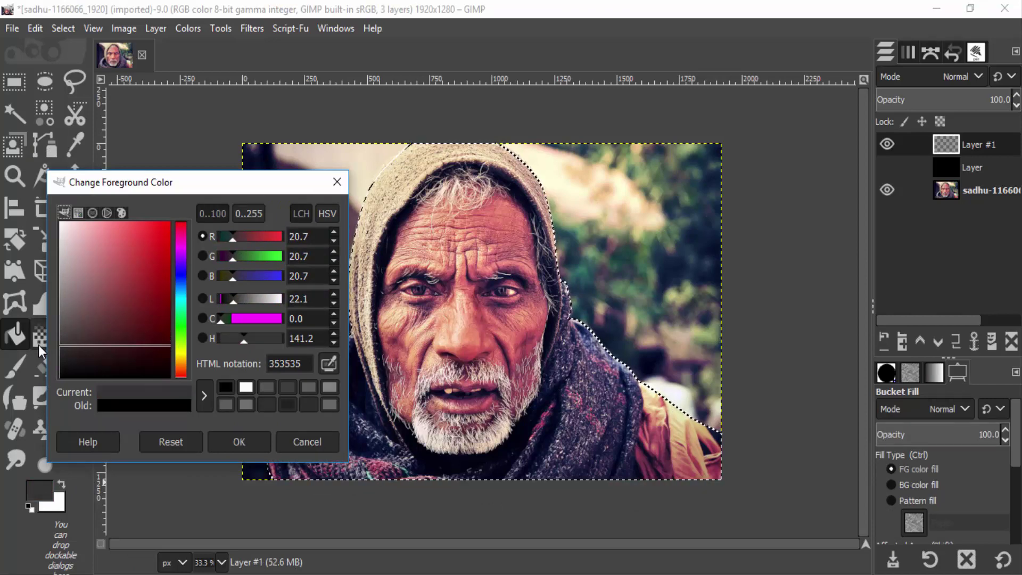
left_click(248, 446)
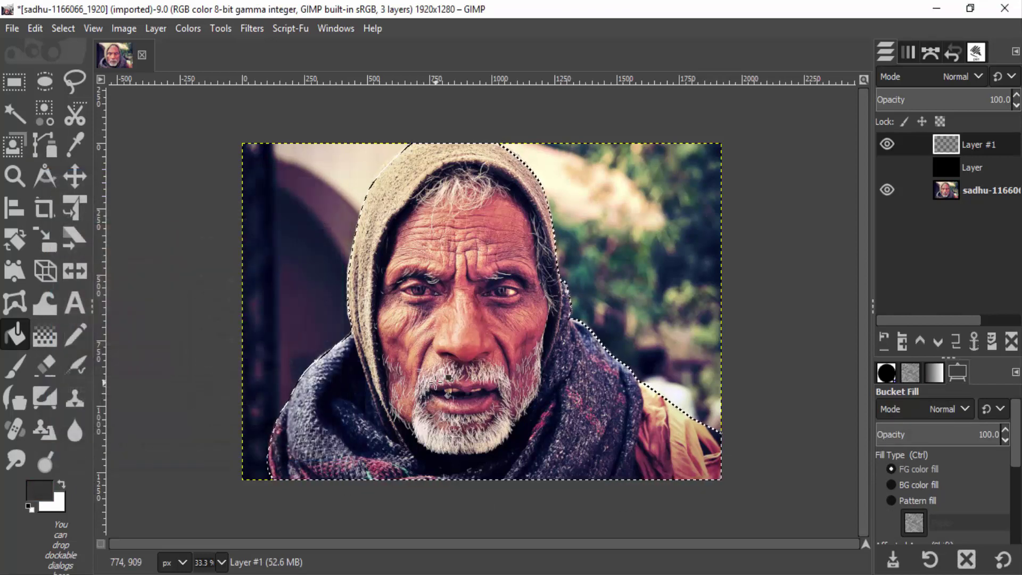
left_click(436, 382)
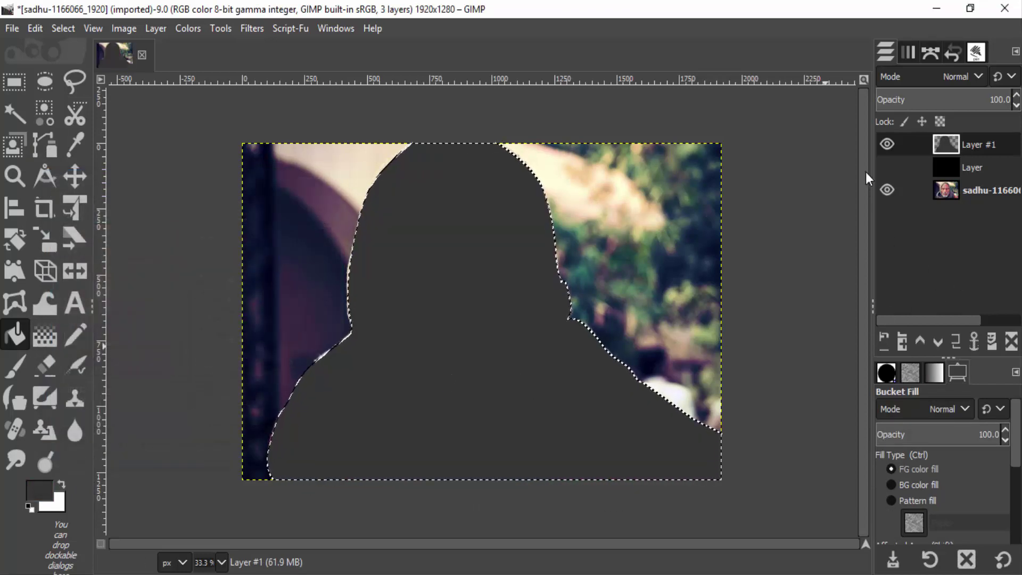
left_click(881, 146)
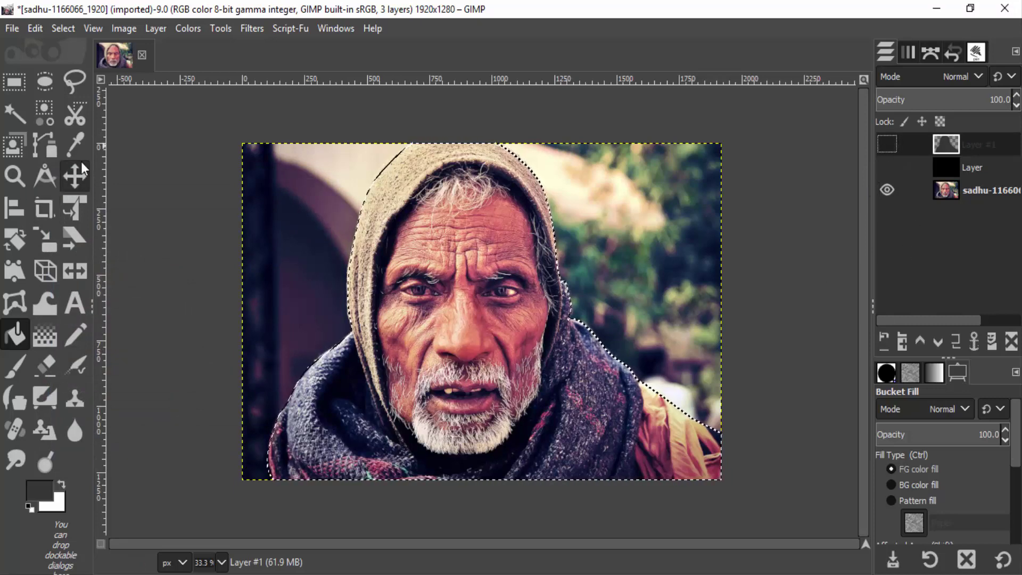
Path-trace along the beard's lower edge and up its right side
left_click(52, 148)
scroll(452, 360, "up", 2)
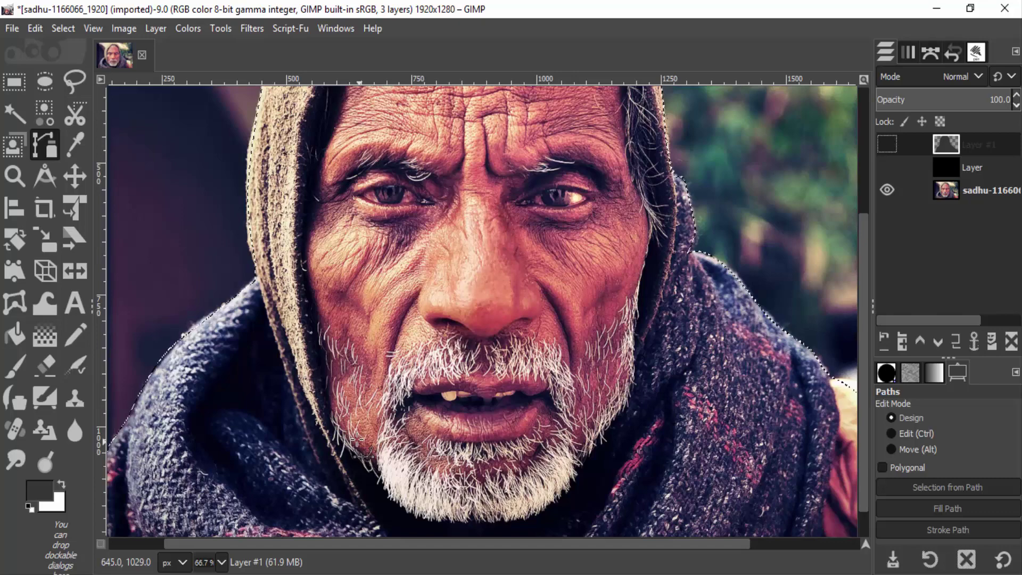
left_click(330, 428)
left_click(362, 465)
left_click(380, 475)
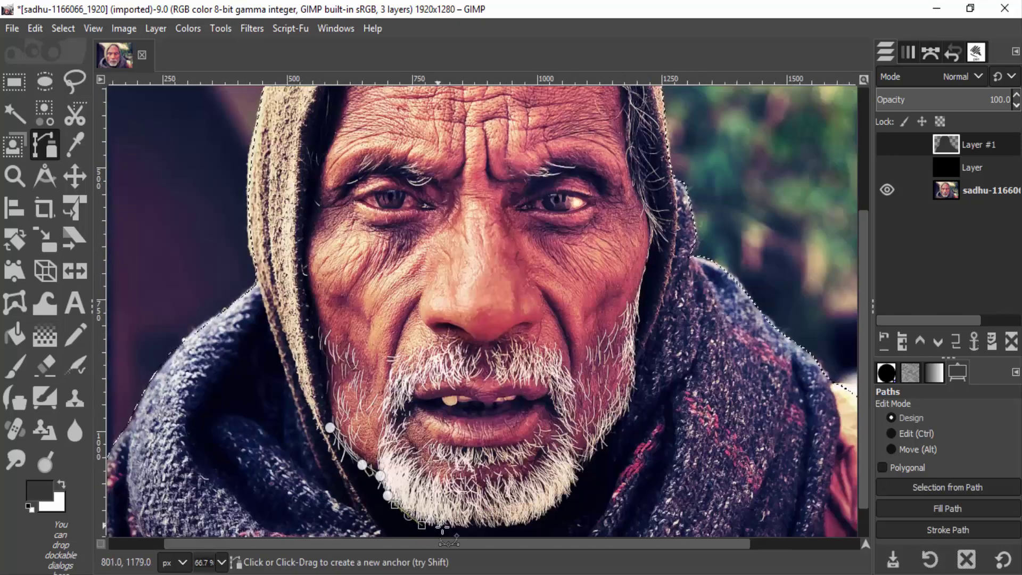
left_click(408, 515)
left_click(435, 527)
left_click(469, 528)
left_click(507, 527)
left_click(540, 514)
left_click(560, 498)
left_click(572, 484)
left_click(576, 471)
left_click(588, 457)
Continue the face path up the right side and along the hood's inner edge
left_click(630, 401)
left_click(633, 364)
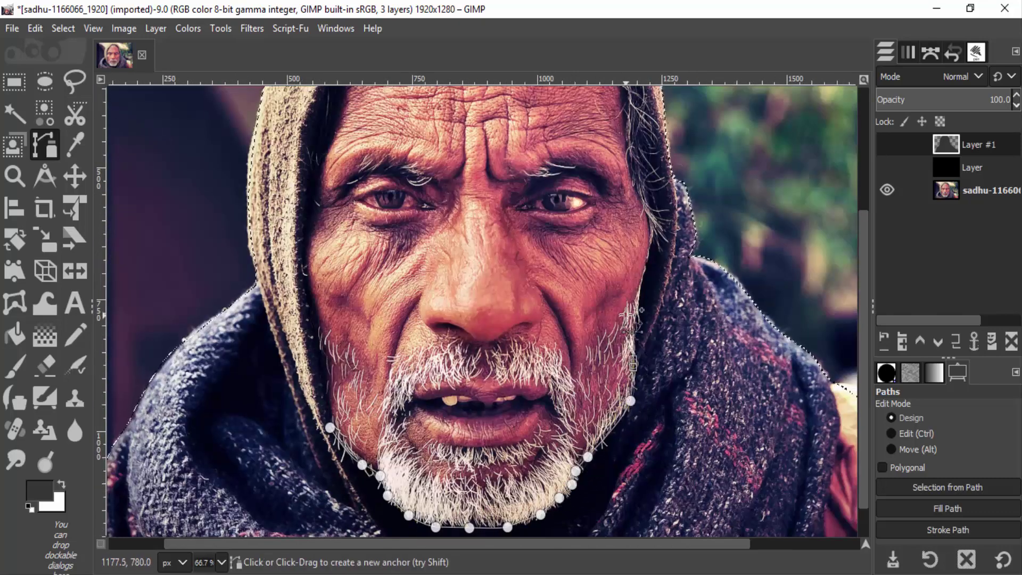
left_click(635, 317)
scroll(648, 256, "up", 4)
left_click(652, 420)
left_click(656, 340)
left_click(622, 222)
left_click(557, 156)
left_click(496, 138)
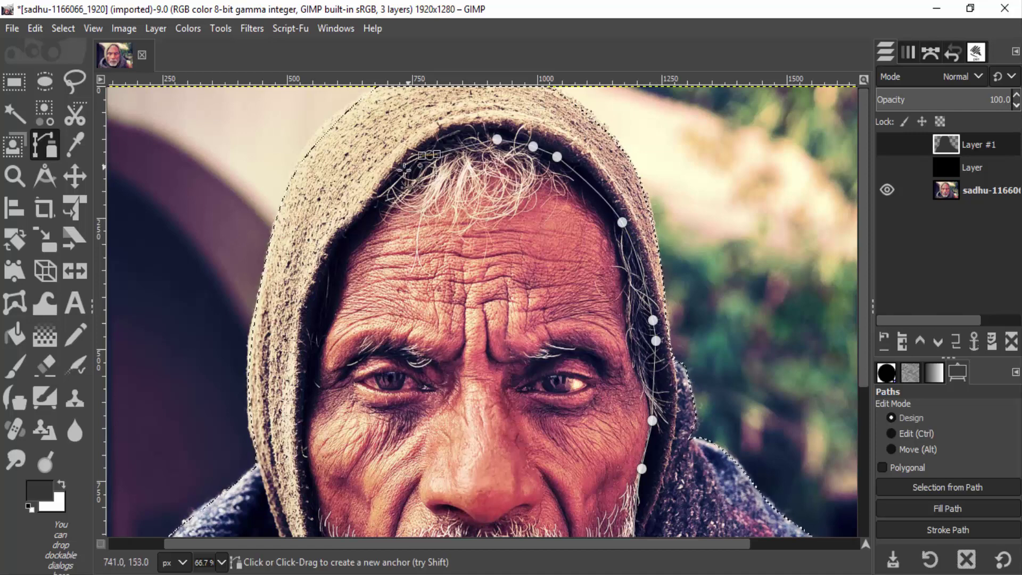
left_click(366, 206)
left_click(310, 327)
Trace down the face's left side and close the face path
scroll(309, 360, "down", 5)
left_click(306, 139)
left_click(303, 213)
left_click(310, 274)
left_click(317, 318)
left_click(325, 357)
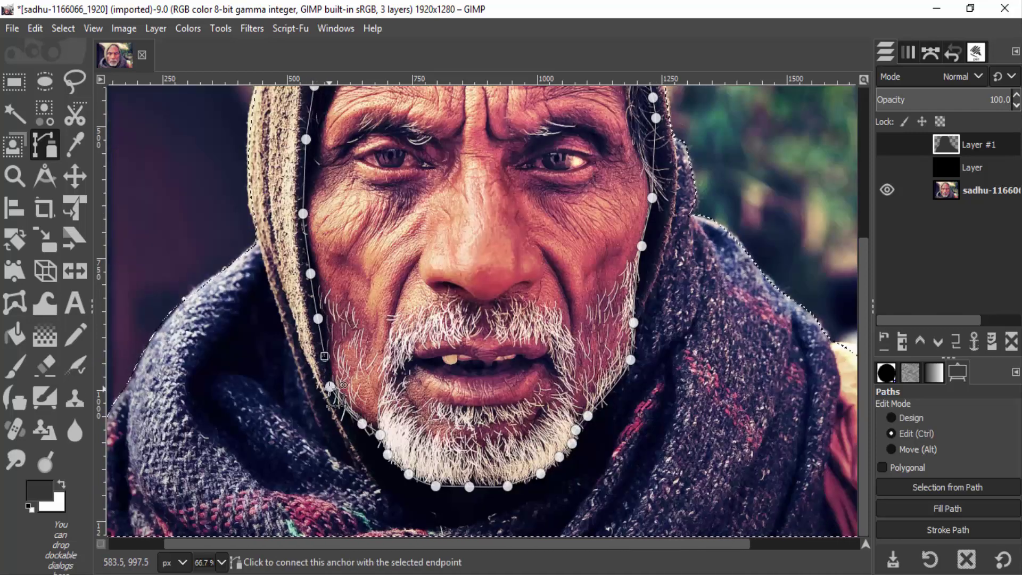
left_click(329, 386)
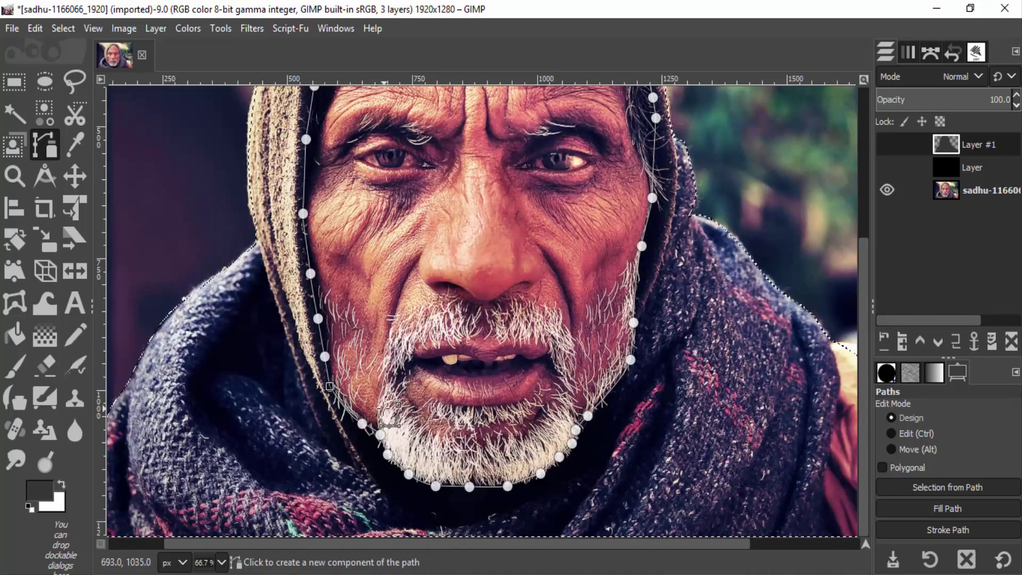
Convert the face path to a selection and fill it grey 5a5a5a on Layer #1
key("shift+v")
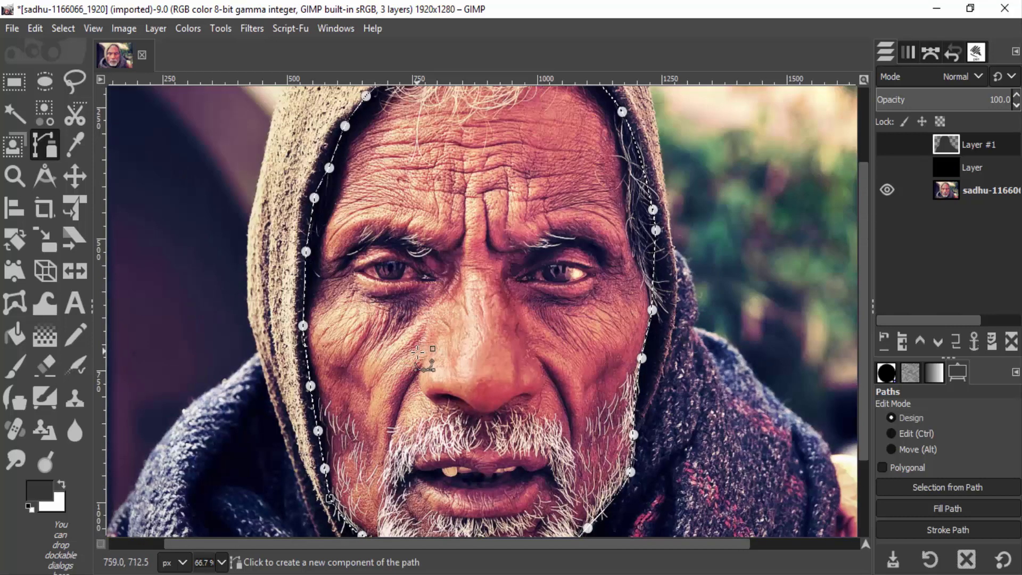
left_click(39, 489)
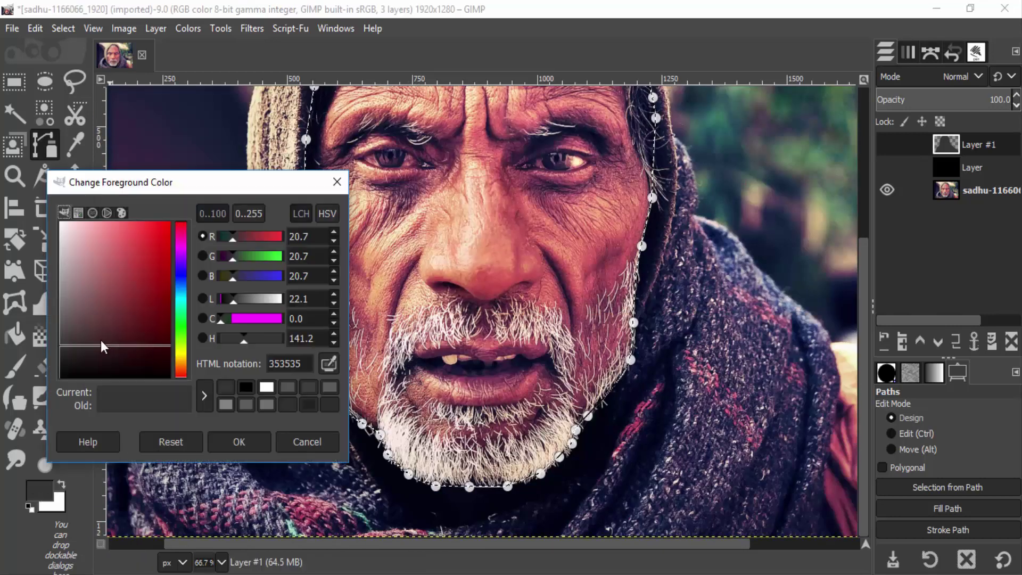
left_click_drag(56, 350, 53, 323)
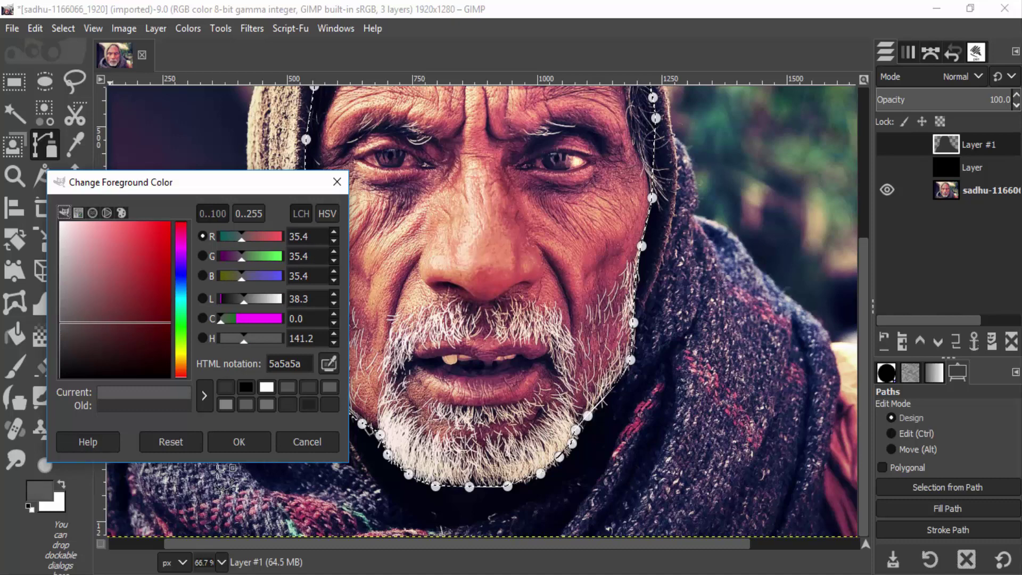
left_click(225, 442)
key("shift+b")
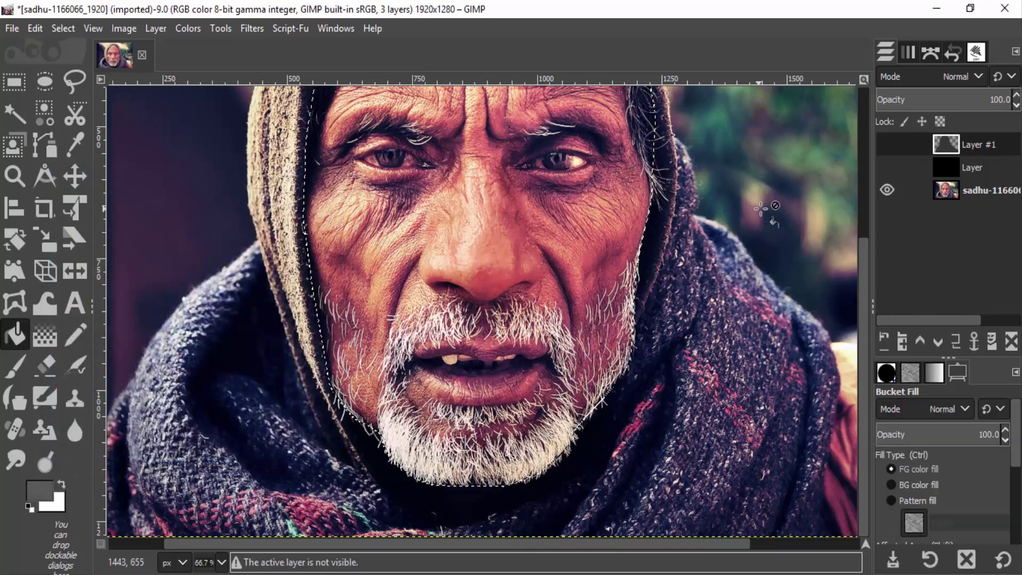
left_click(887, 144)
left_click(463, 313)
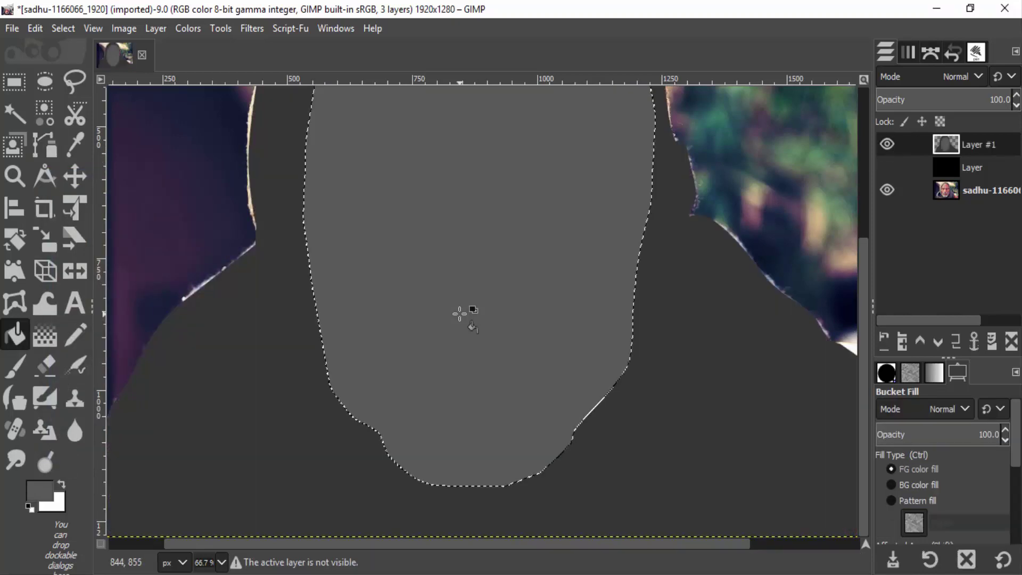
Show the black layer, hide Layer #1 again, and zoom back in on the portrait
key("minus")
key("minus")
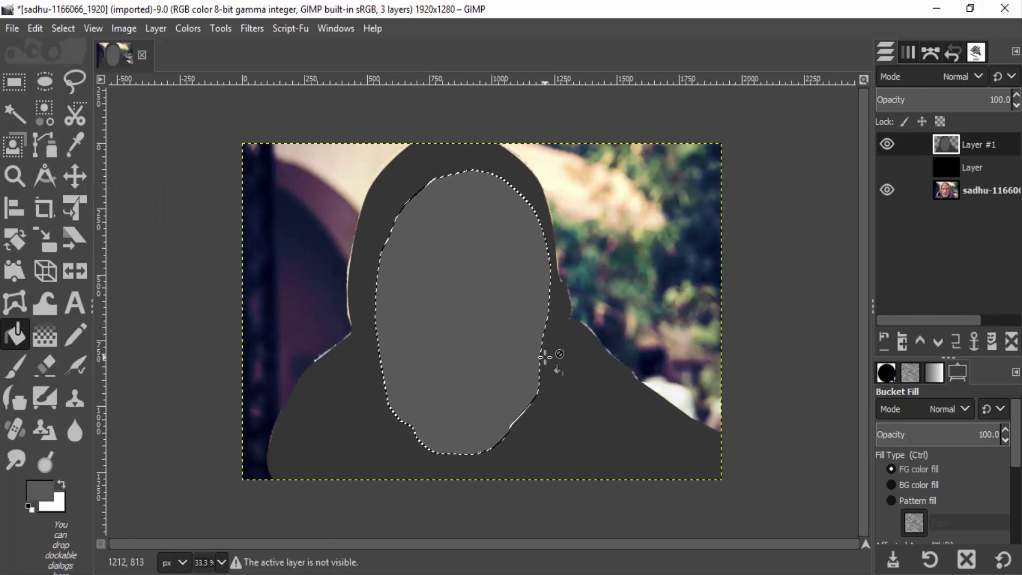
left_click(887, 168)
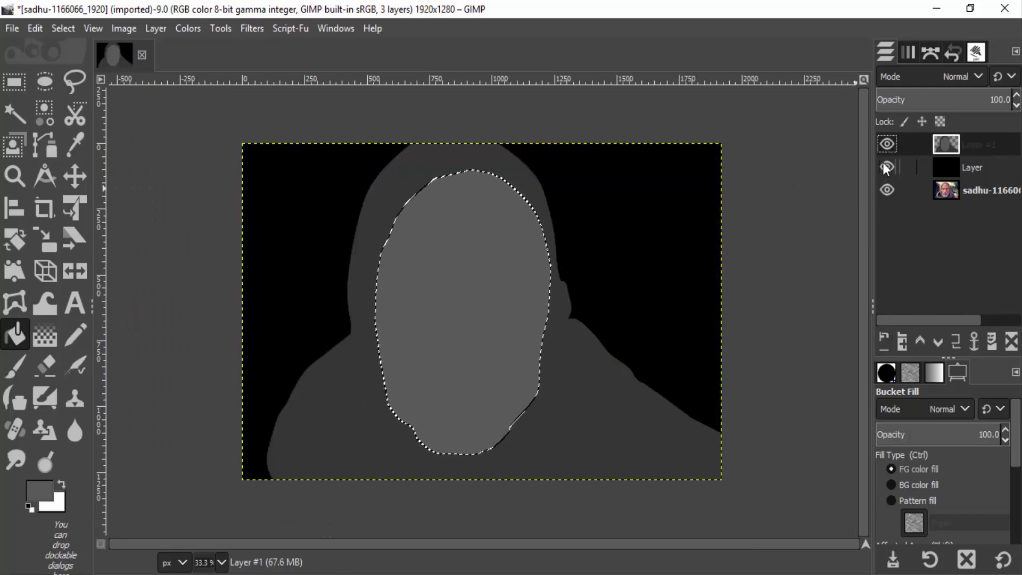
left_click(887, 145)
key("plus")
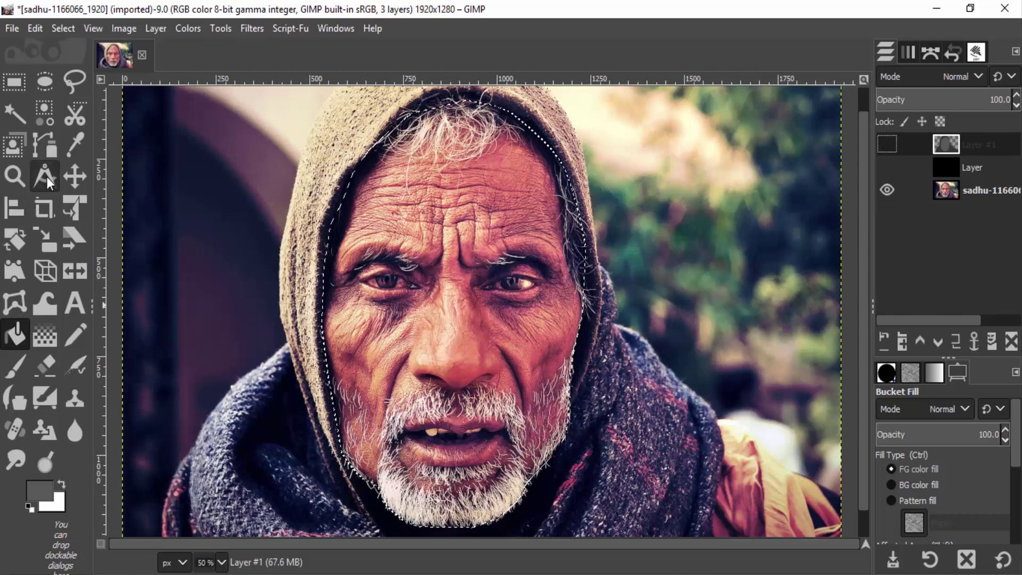
Outline across both eyebrows with the Paths tool
left_click(43, 142)
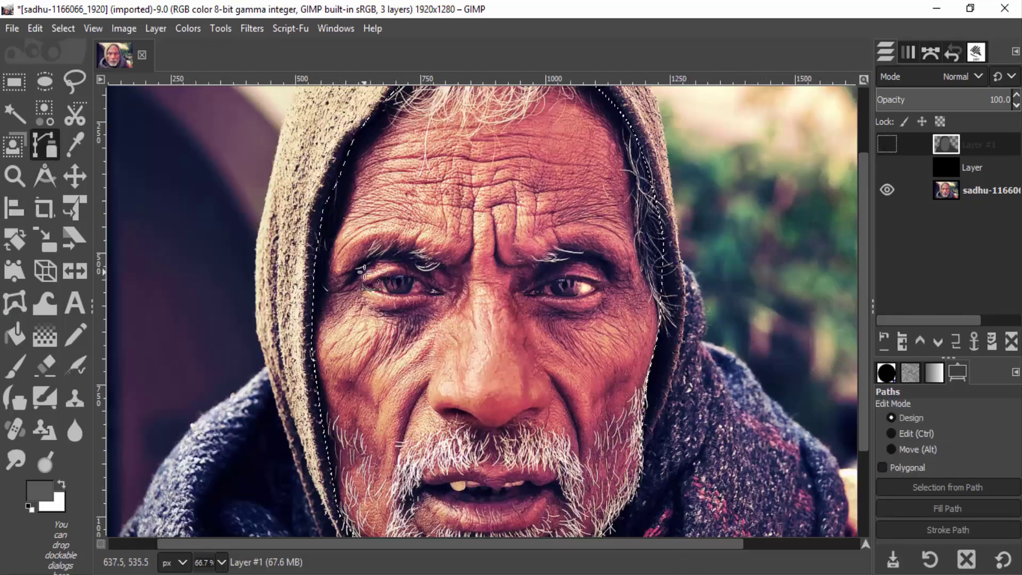
key("plus")
left_click(347, 276)
left_click(372, 260)
left_click(434, 276)
left_click(464, 282)
left_click(522, 270)
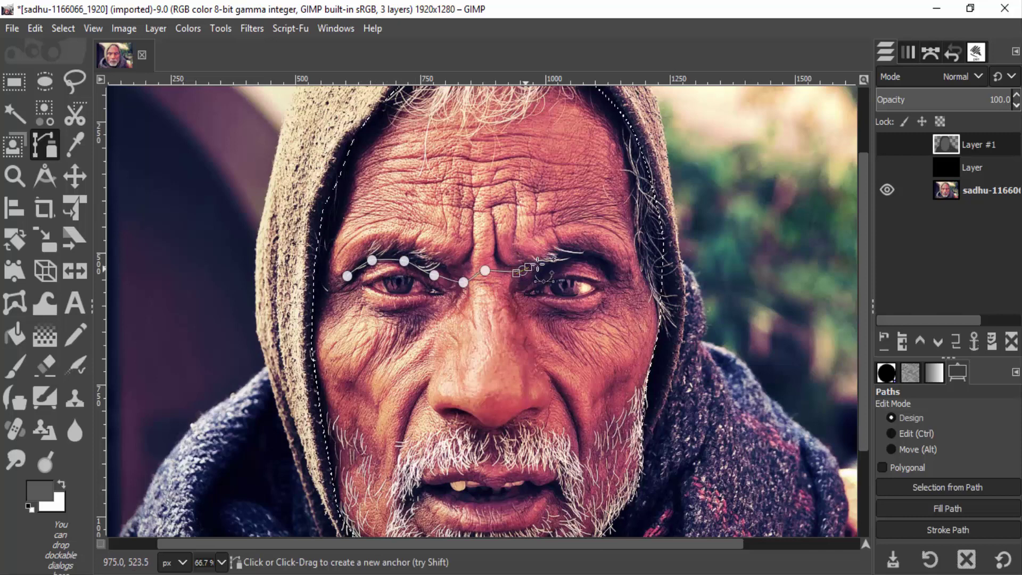
left_click(559, 260)
left_click(598, 265)
left_click(619, 291)
Close the eye-band outline back along the lower eyelids
left_click(608, 313)
left_click(536, 311)
left_click(494, 296)
left_click(441, 313)
left_click(380, 314)
left_click(355, 303)
left_click(345, 290)
left_click(348, 276, "ctrl")
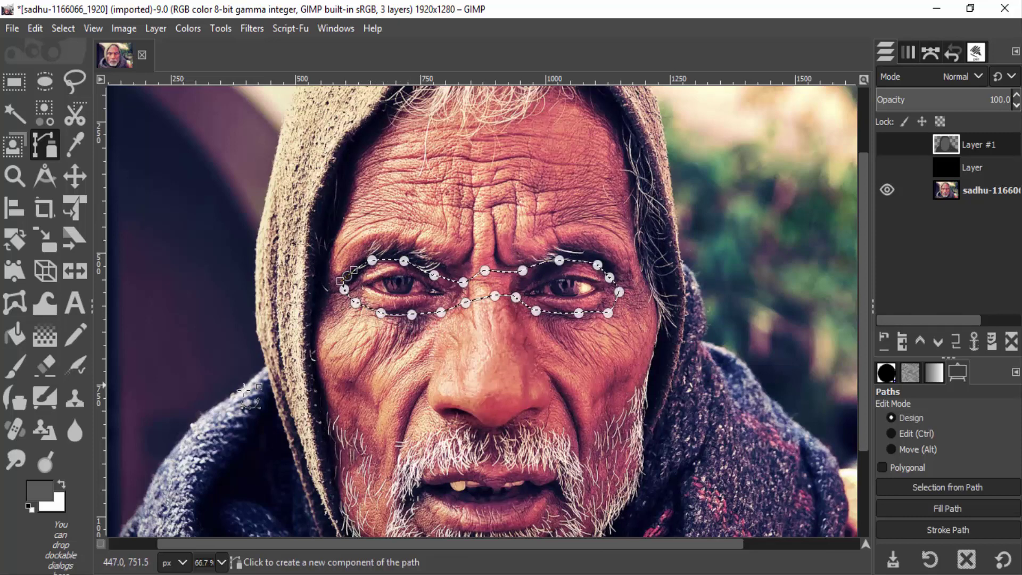
Fill the eye selection with grey 717171 on Layer #1, then hide the layer
left_click(38, 490)
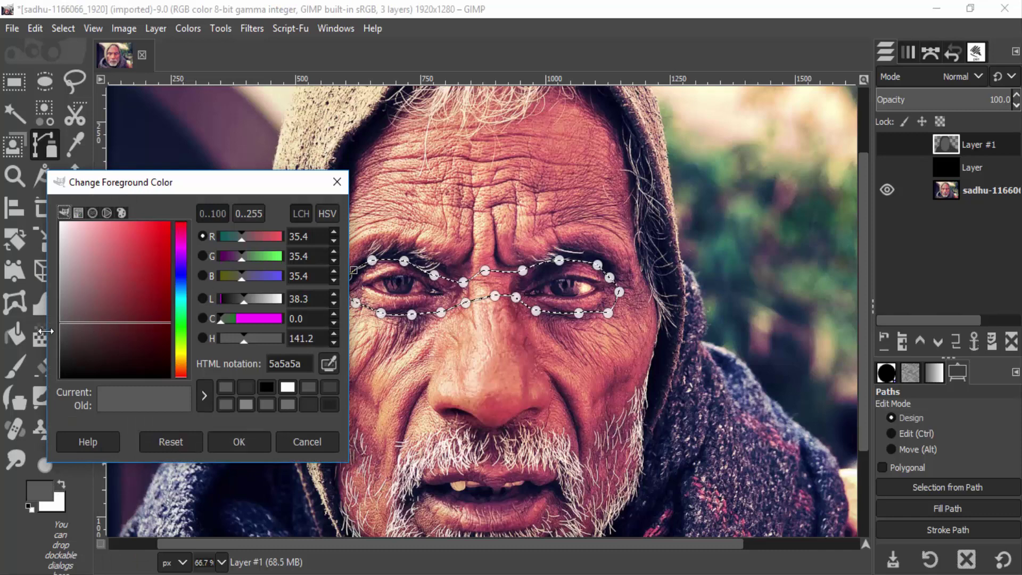
left_click_drag(59, 320, 51, 307)
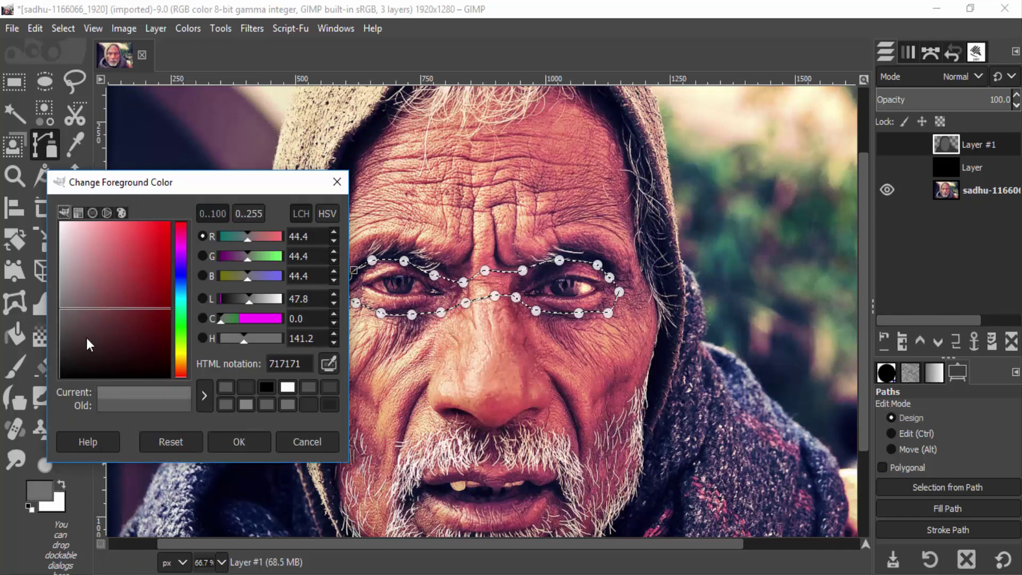
left_click(238, 442)
key("shift+b")
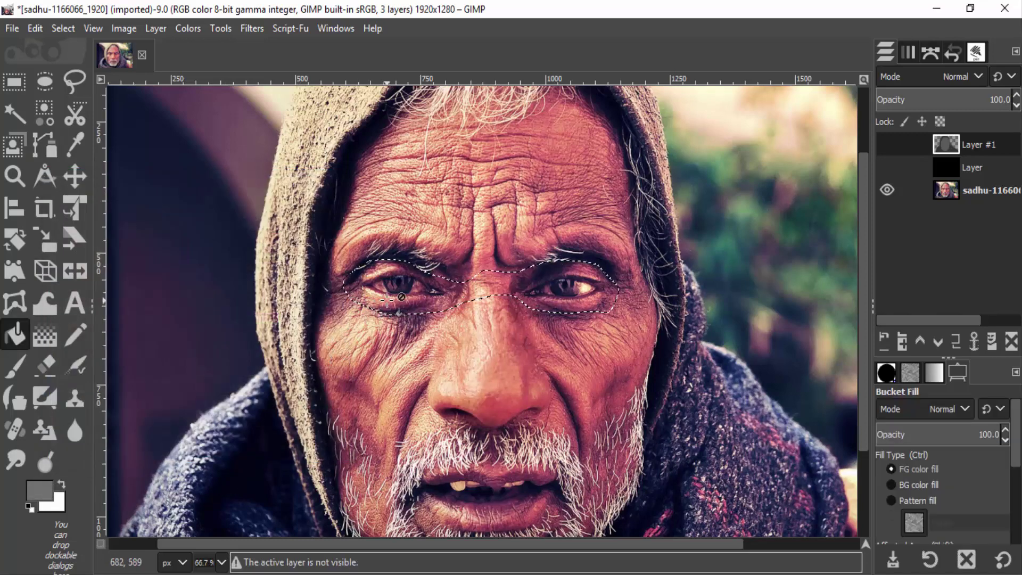
left_click(887, 144)
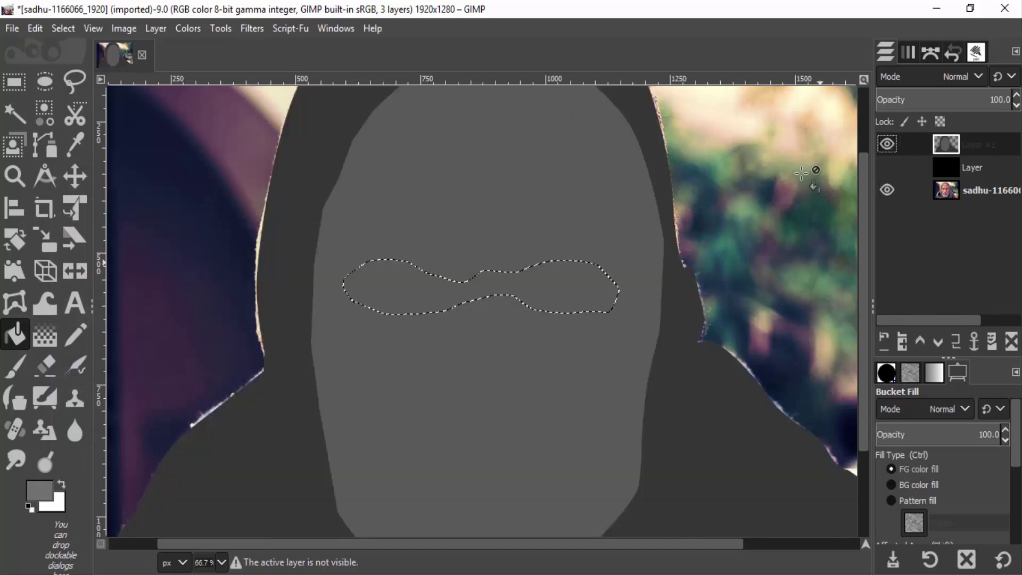
left_click(409, 288)
scroll(450, 329, "down", 1)
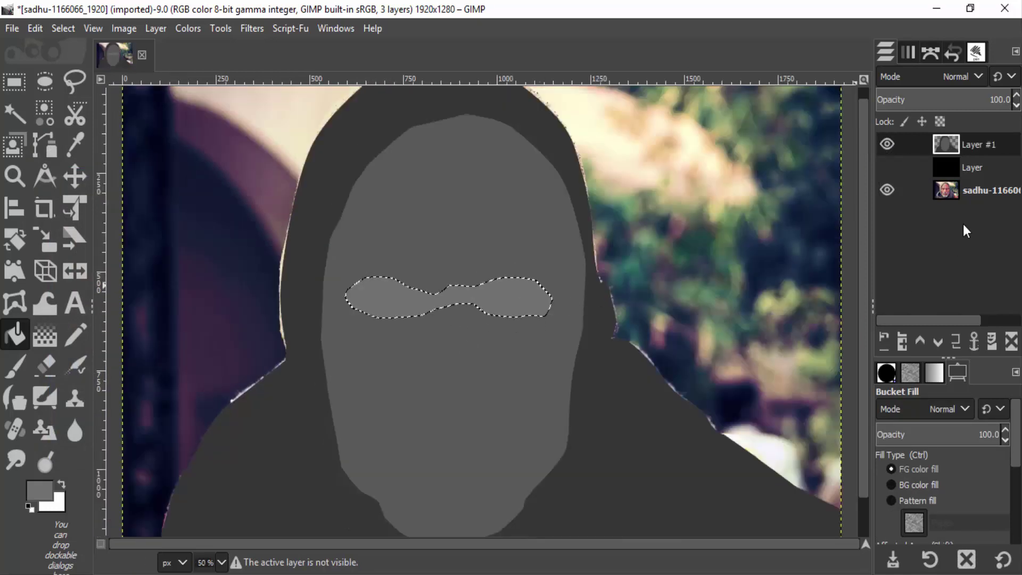
left_click(887, 145)
scroll(623, 433, "up", 3)
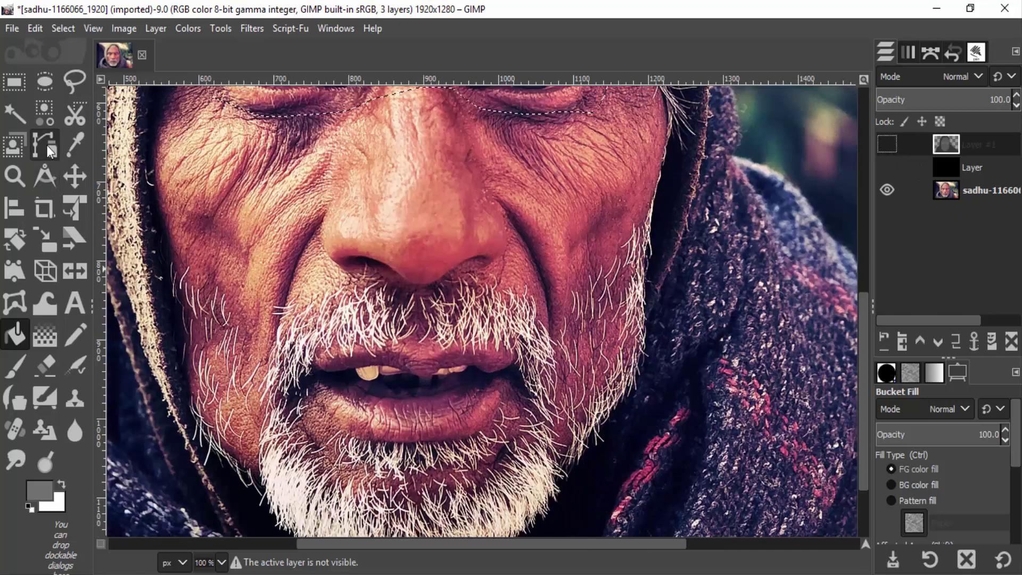
Start a mouth outline from the left corner along the upper lip
left_click(47, 145)
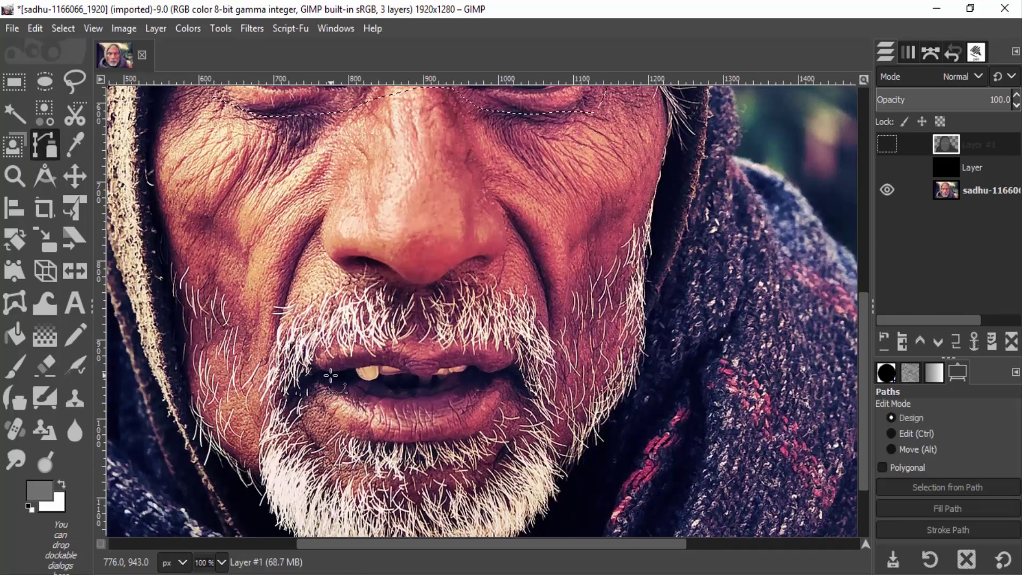
left_click(310, 372)
left_click(337, 359)
left_click(365, 354)
left_click(385, 353)
left_click(397, 353)
left_click(417, 353)
left_click(444, 349)
Complete the lip outline along the lower lip back to the left corner
left_click(493, 351)
left_click(519, 371)
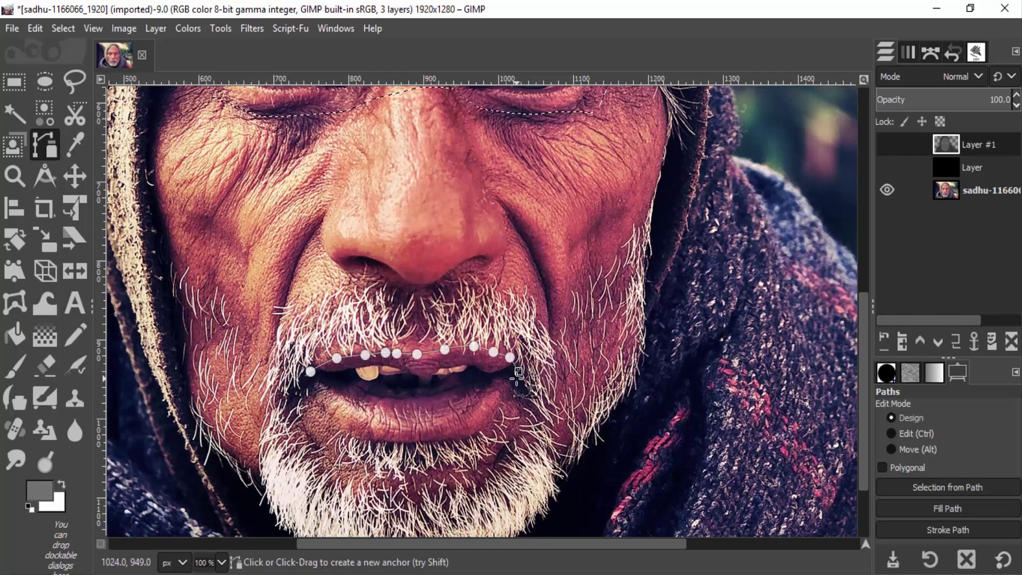
left_click(495, 406)
left_click(437, 439)
left_click(402, 441)
left_click(352, 421)
left_click(334, 403)
left_click(311, 372, "ctrl")
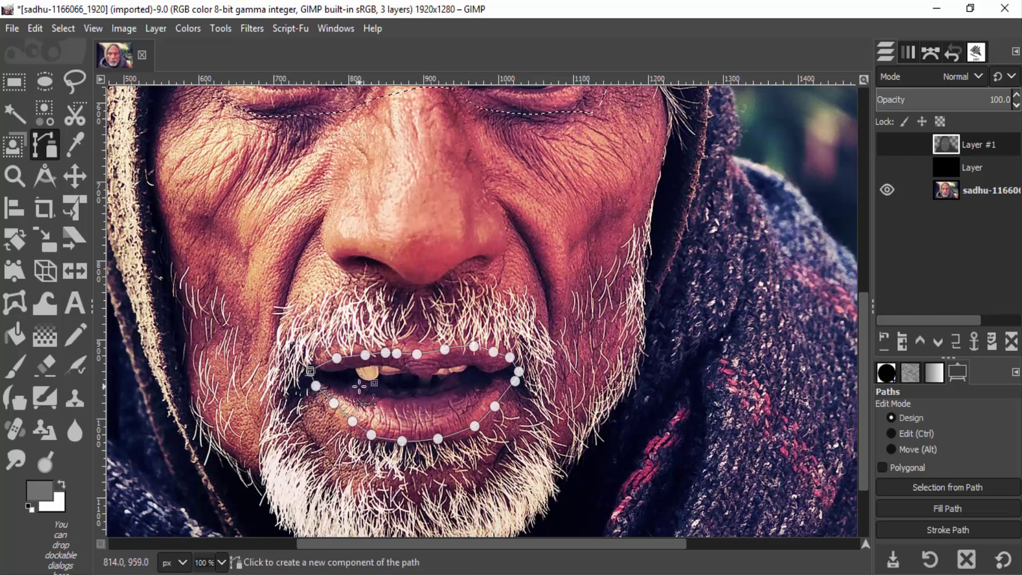
Fill the lip selection with the lighter grey and hide Layer #1 again
key("shift+b")
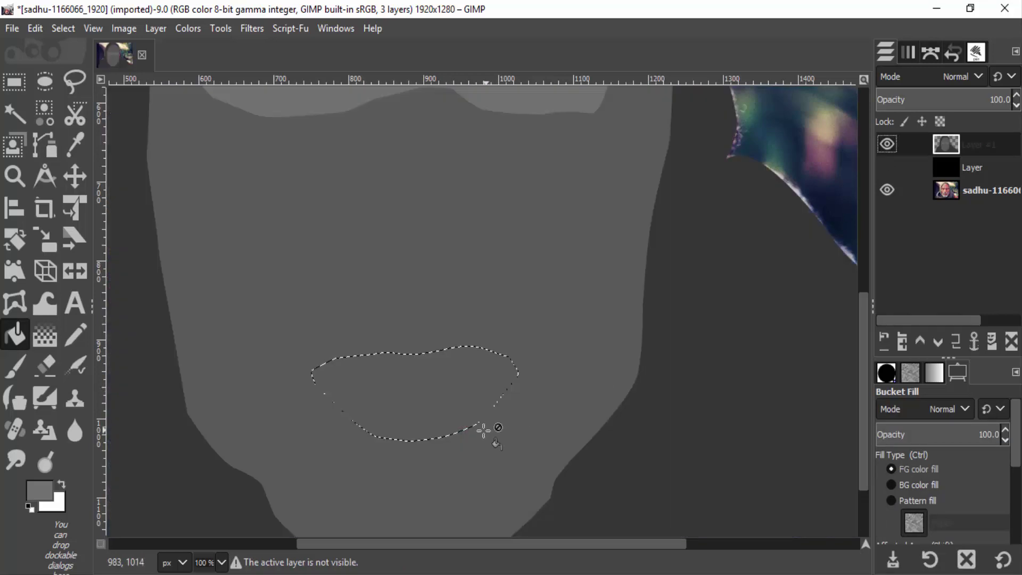
left_click(398, 394)
scroll(406, 419, "down", 2, "ctrl")
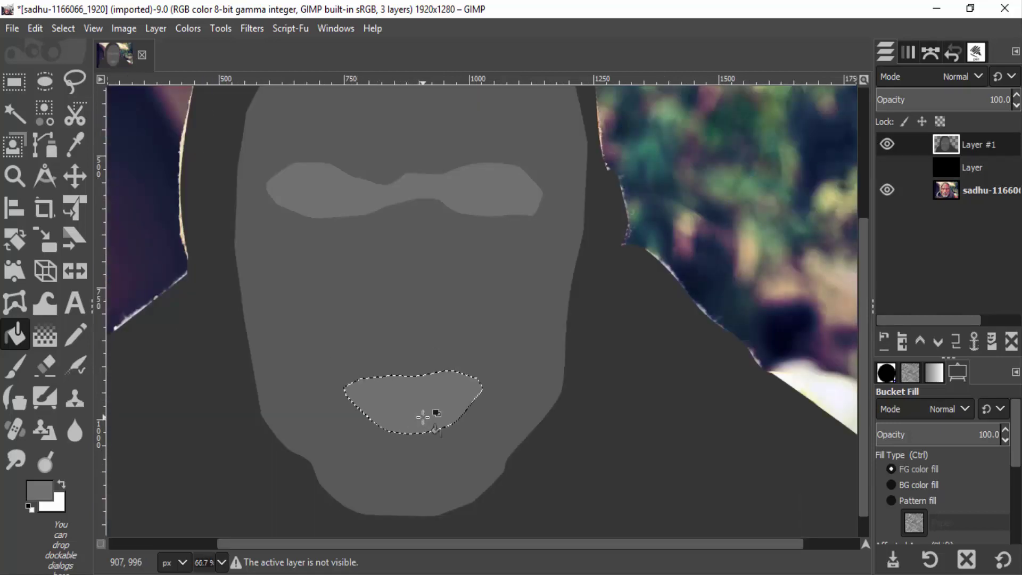
left_click(887, 167)
left_click(887, 166)
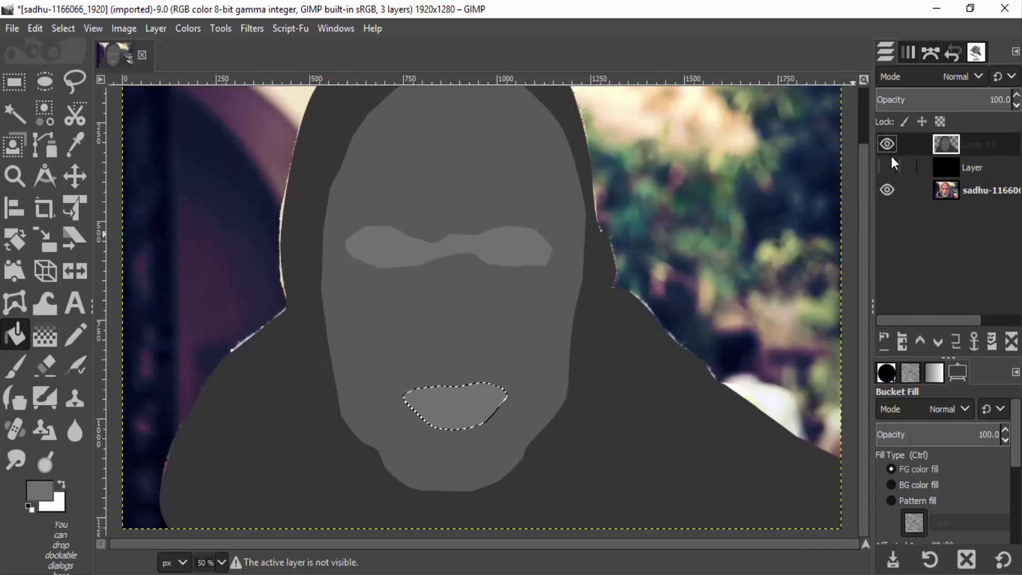
left_click(887, 144)
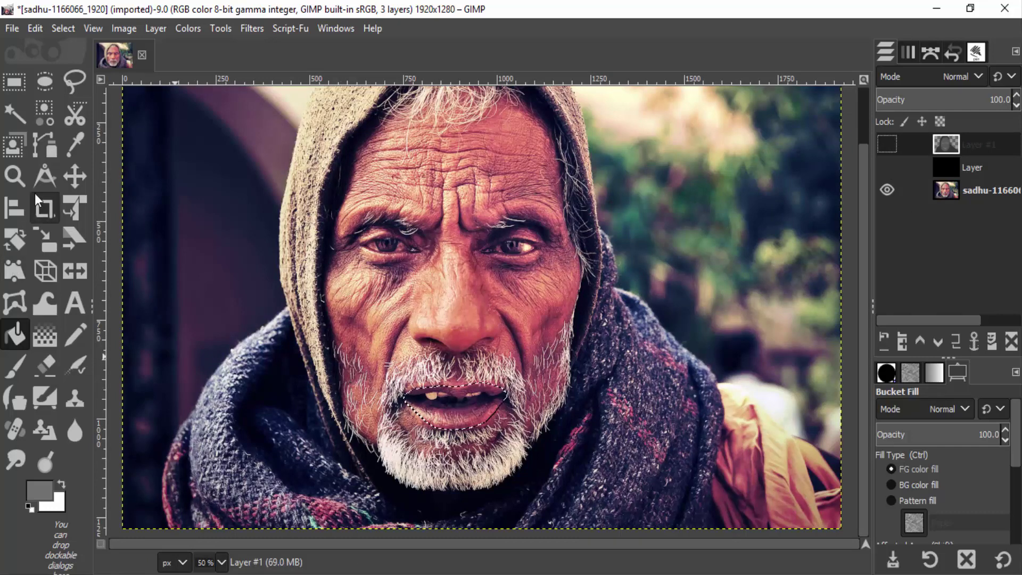
Trace a closed path around the man's nose, from bridge to nostrils and tip
left_click(44, 144)
scroll(134, 165, "up", 1, "ctrl")
scroll(134, 165, "up", 1, "ctrl")
scroll(738, 270, "down", 1, "ctrl")
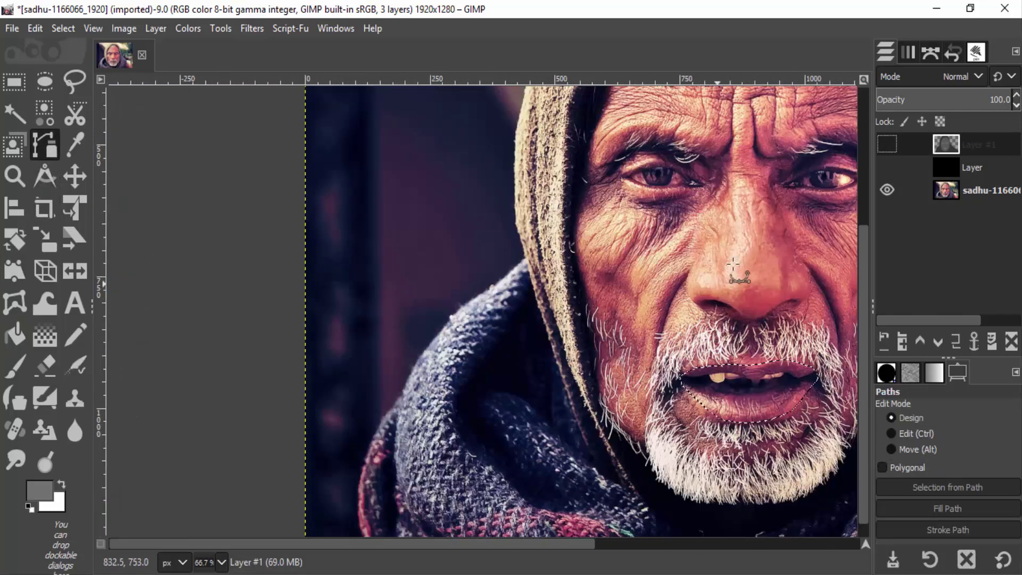
left_click(728, 209)
left_click(690, 277)
left_click(699, 304)
left_click(738, 317)
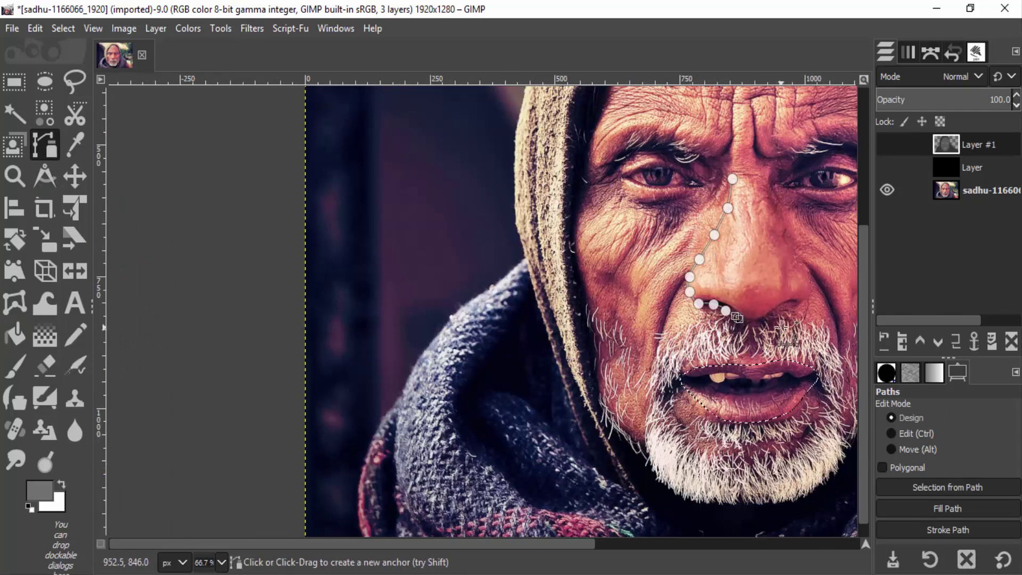
left_click(787, 303)
left_click(807, 264)
left_click(778, 201)
left_click(752, 165)
left_click(734, 179)
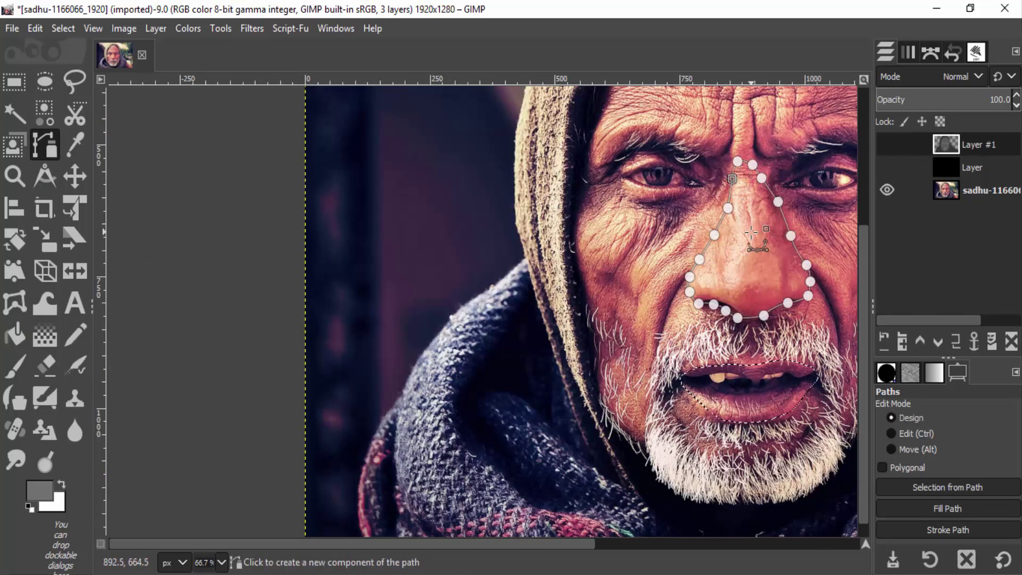
Turn the nose path into a selection, fill it with lighter grey on Layer #1, then hide Layer #1
key("shift+b")
key("shift+v")
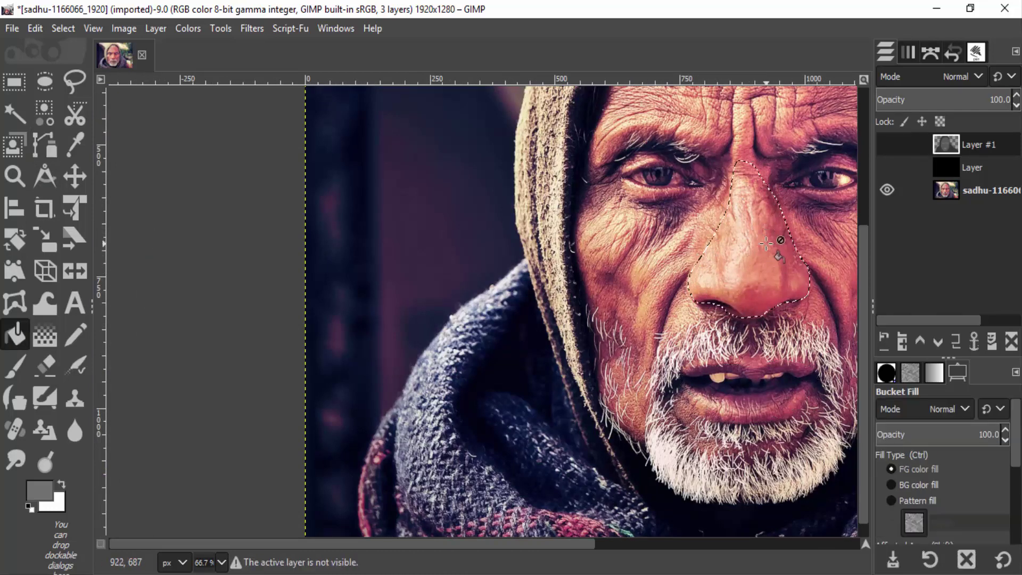
left_click(767, 246)
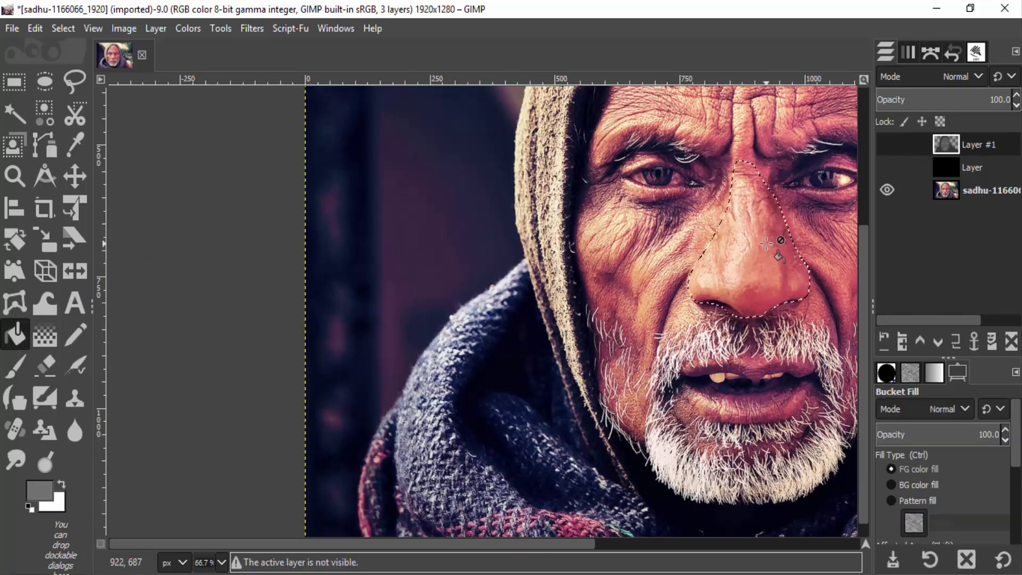
left_click(886, 145)
left_click(754, 285)
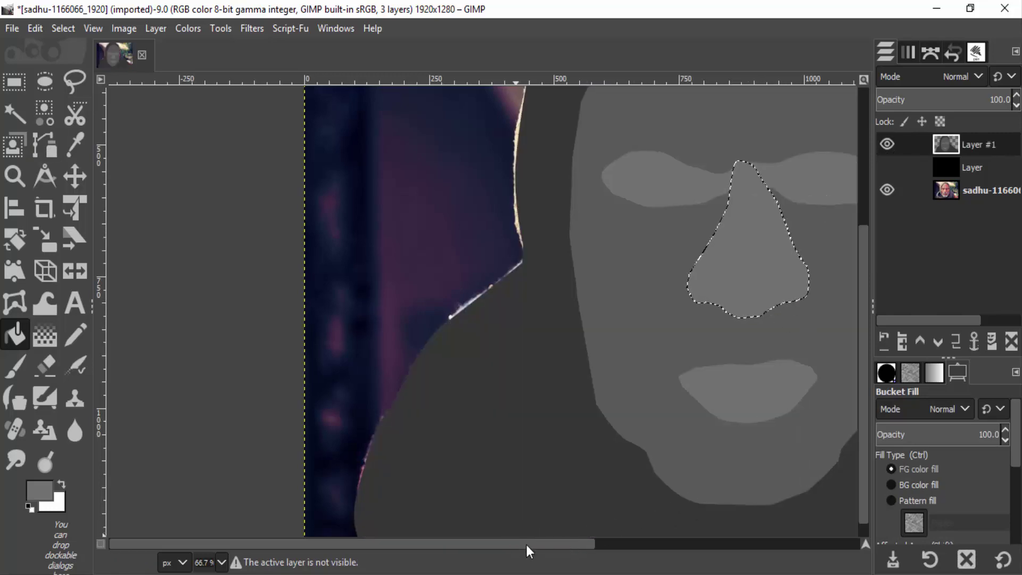
left_click_drag(526, 545, 617, 563)
left_click(887, 144)
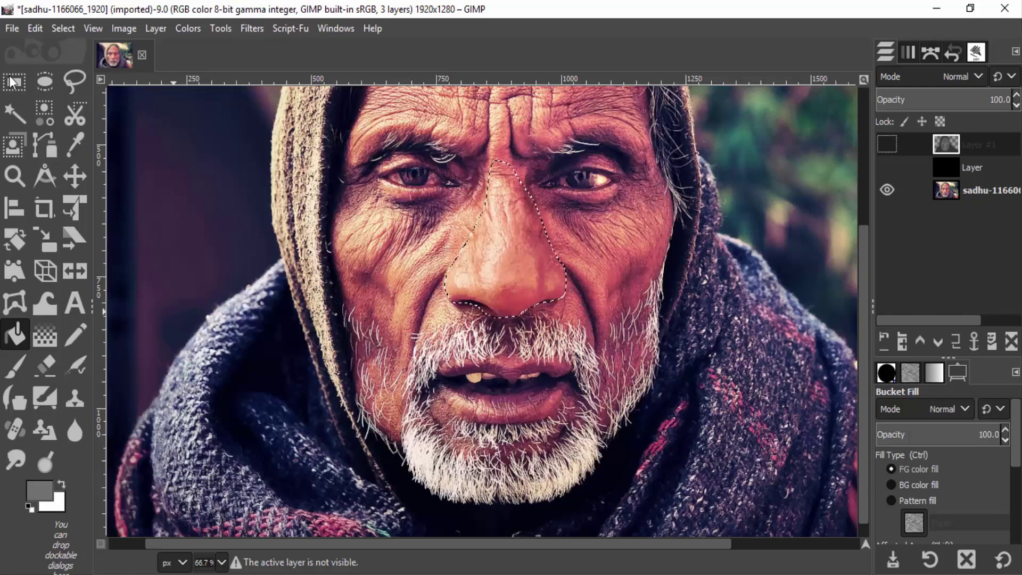
Trace a closed path down the nose ridge to the nose tip
left_click(44, 144)
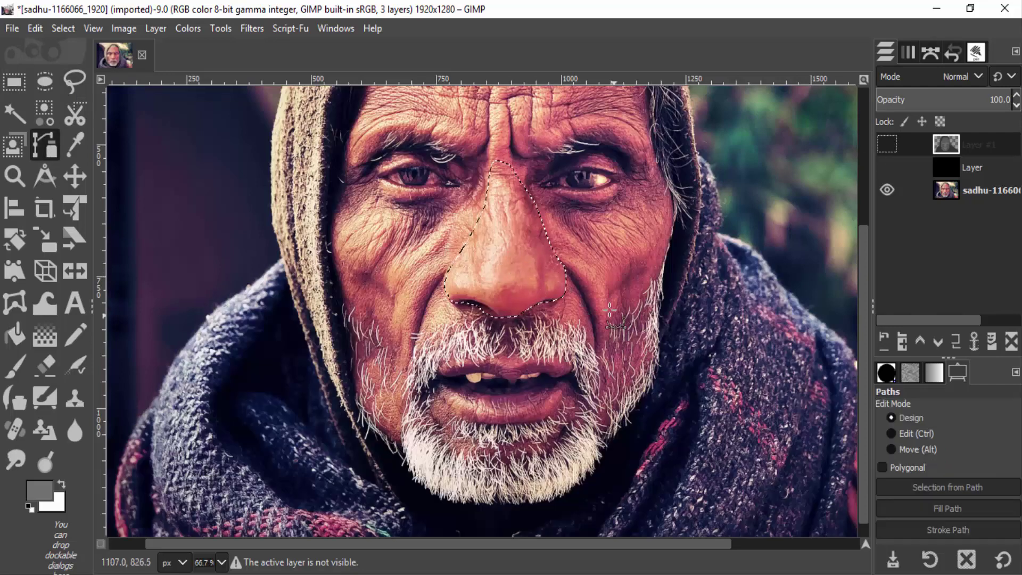
left_click(488, 255)
left_click(484, 276)
left_click(491, 300)
left_click(498, 315)
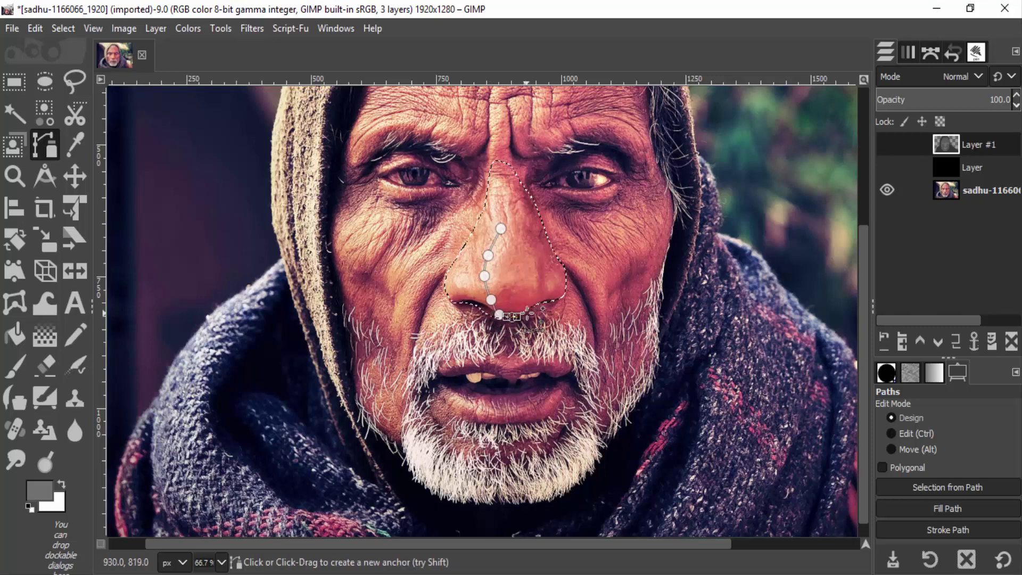
left_click(501, 228)
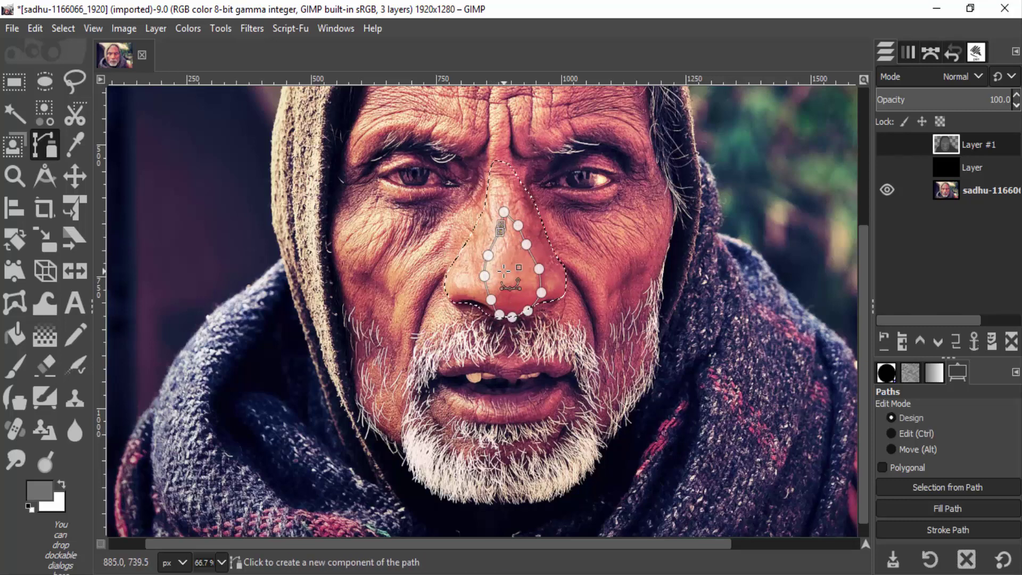
Set the foreground colour to the lighter grey 8c8c8c
key("shift+b")
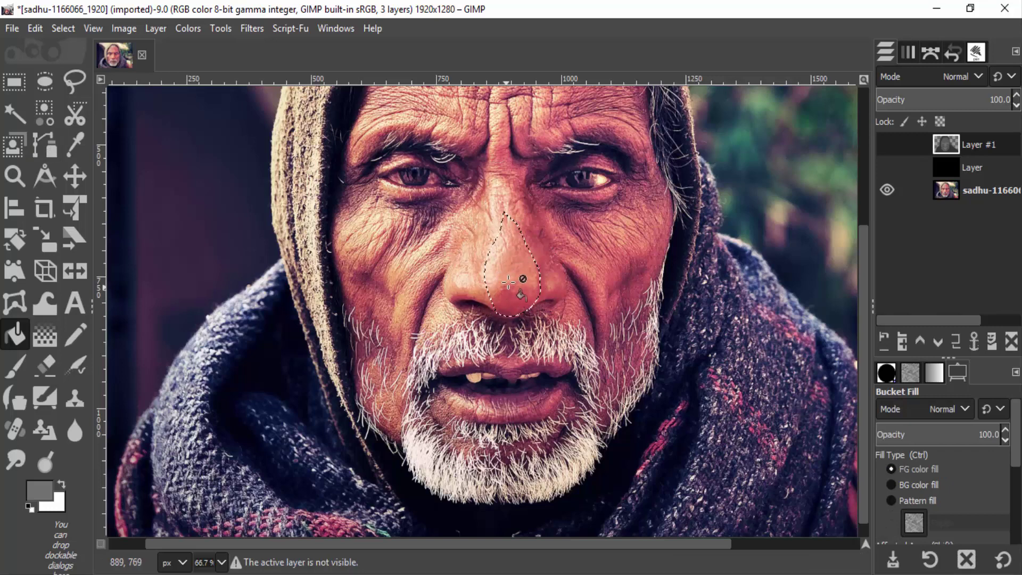
left_click(39, 490)
left_click_drag(64, 299, 47, 293)
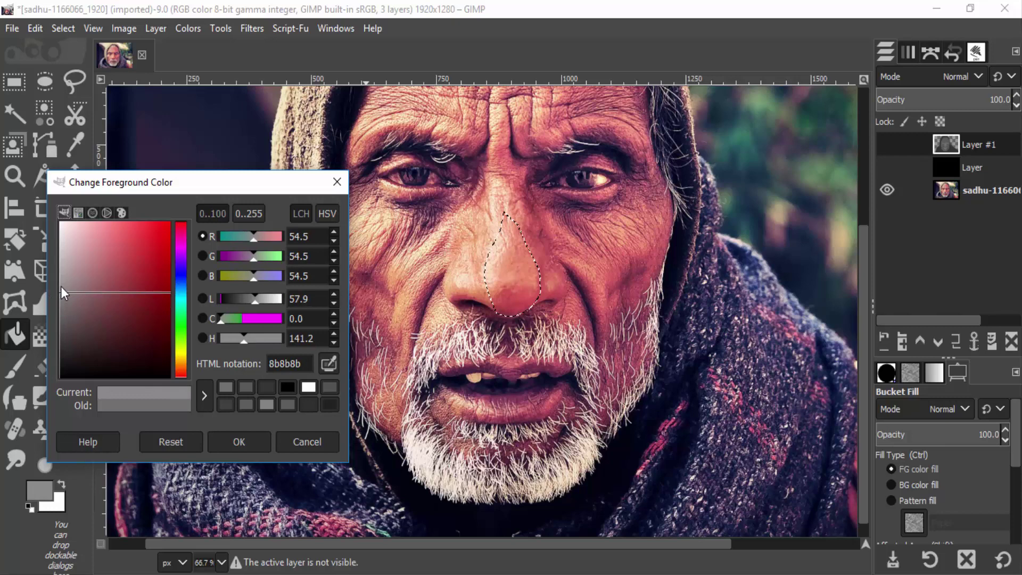
left_click(60, 283)
left_click(200, 446)
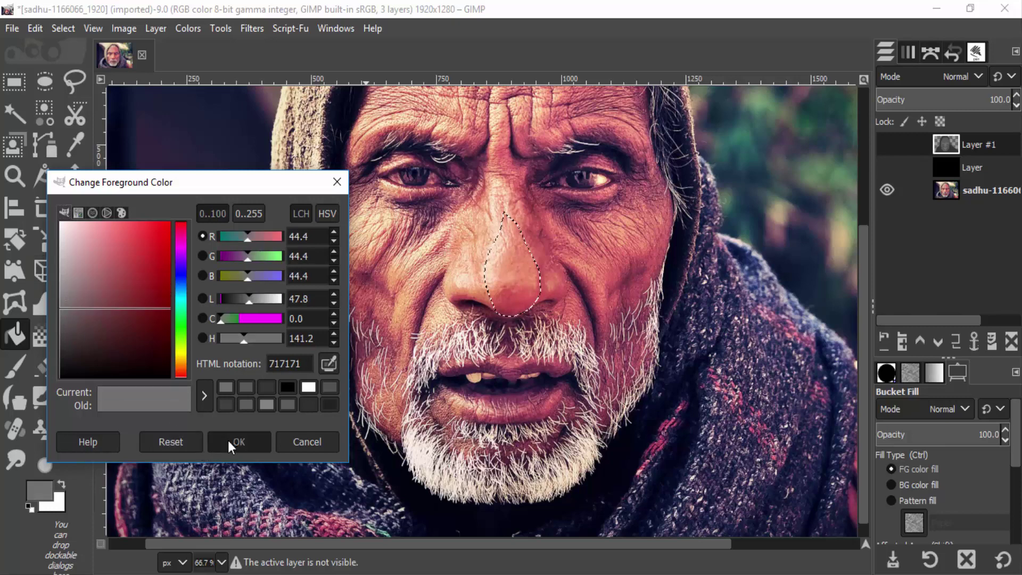
left_click(239, 442)
left_click(47, 489)
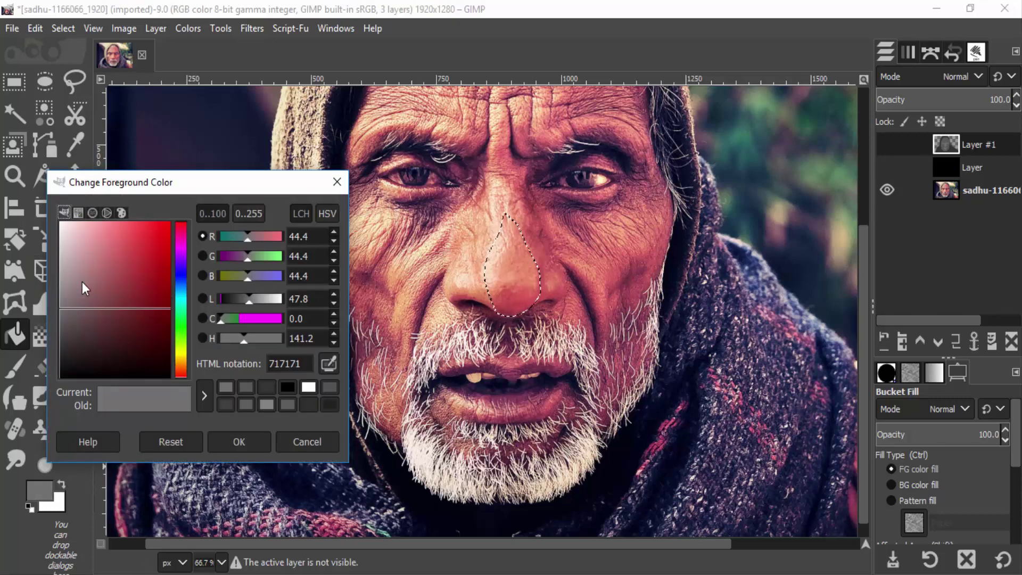
left_click_drag(82, 283, 56, 291)
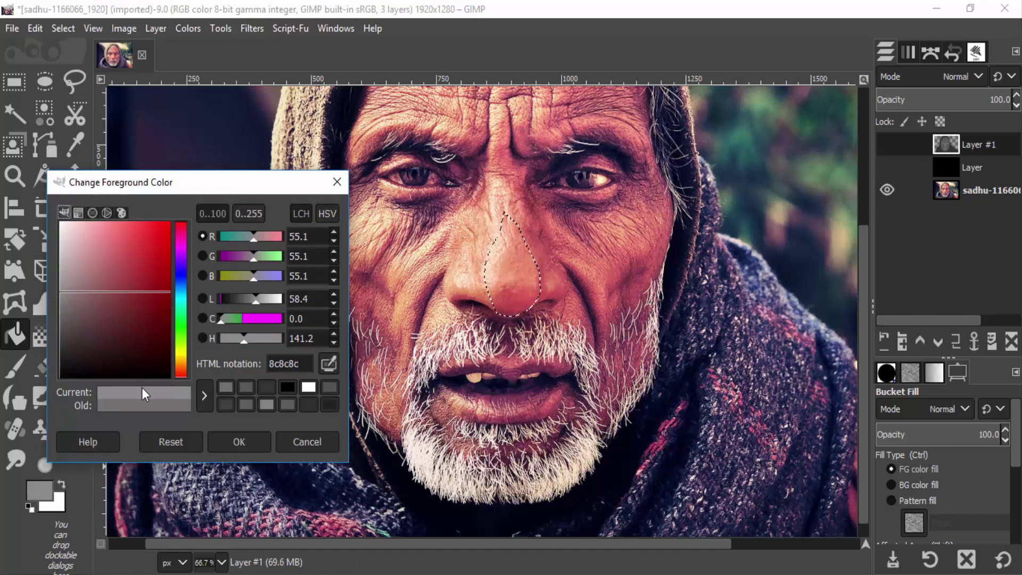
left_click(216, 435)
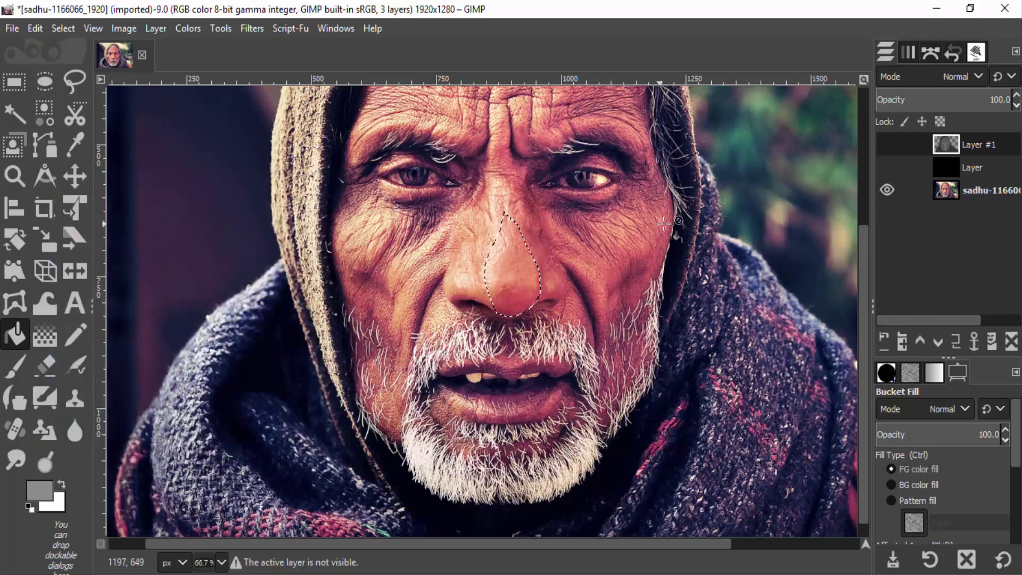
Show Layer #1 and the black Layer to view the grey face shapes over black
left_click(887, 144)
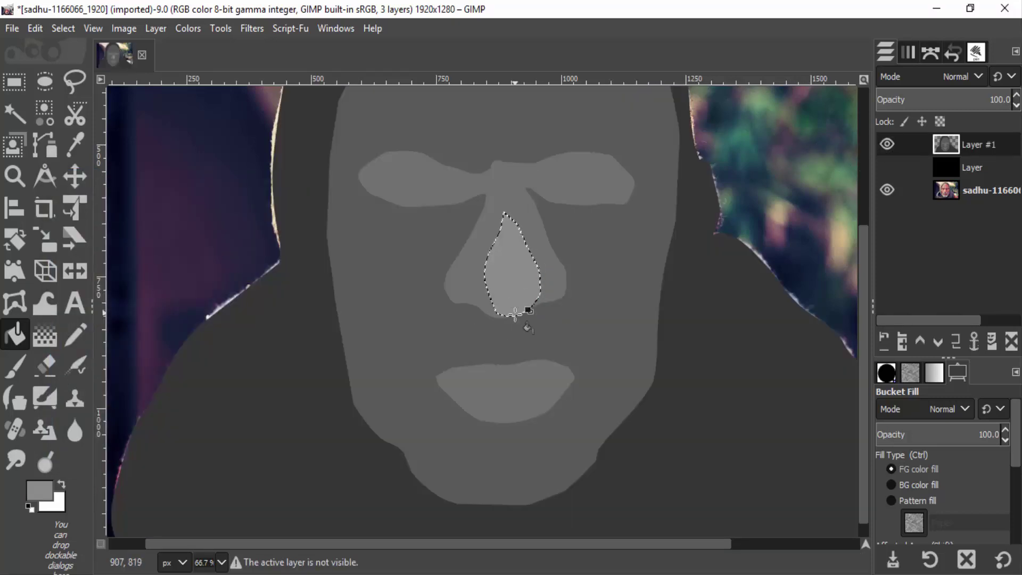
scroll(541, 353, "down", 3)
scroll(540, 354, "up", 1)
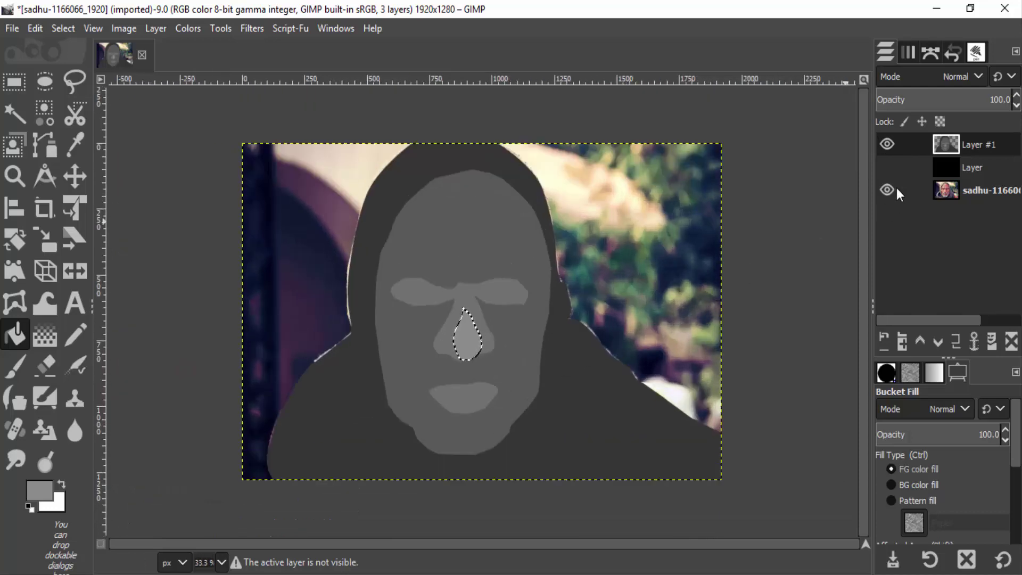
left_click(887, 167)
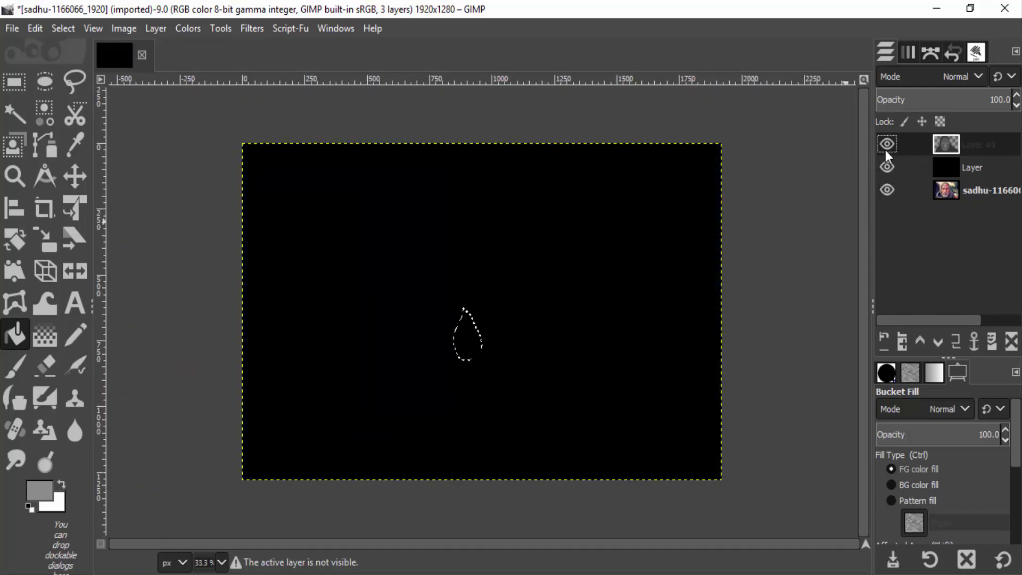
left_click(886, 147)
left_click(886, 167)
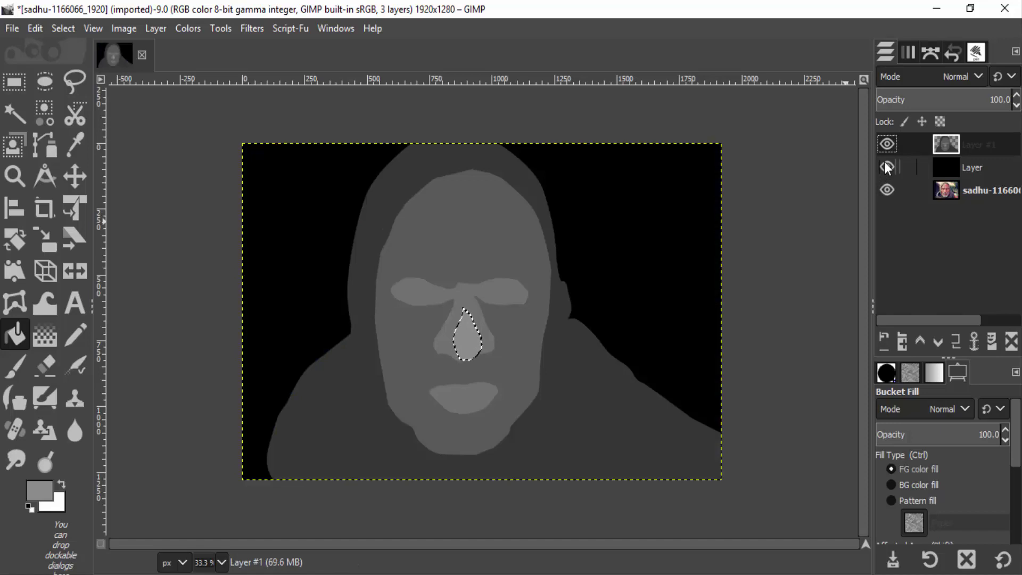
Merge Layer #1 down onto the black layer, making the depth map one layer
left_click(887, 149)
left_click_drag(886, 161, 887, 139)
right_click(996, 136)
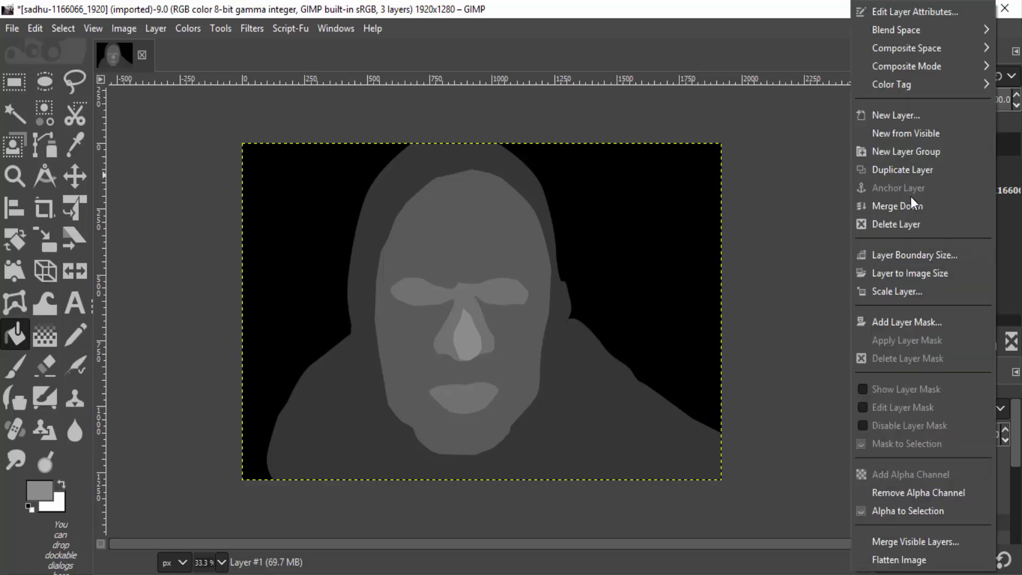
left_click(912, 199)
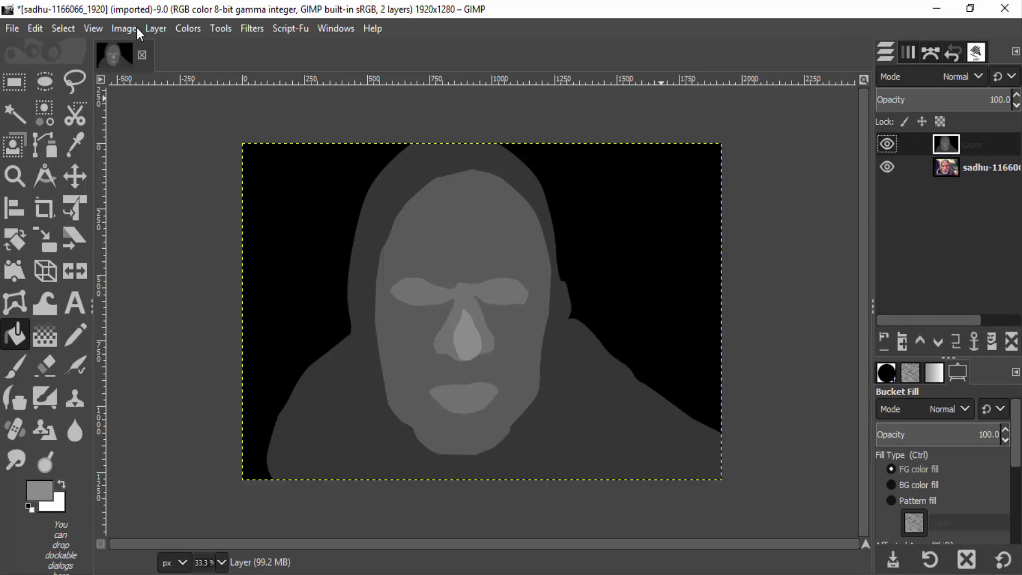
left_click(243, 31)
Apply a Gaussian Blur with Size X/Y 11.50 to the merged depth-map layer
mouse_move(259, 133)
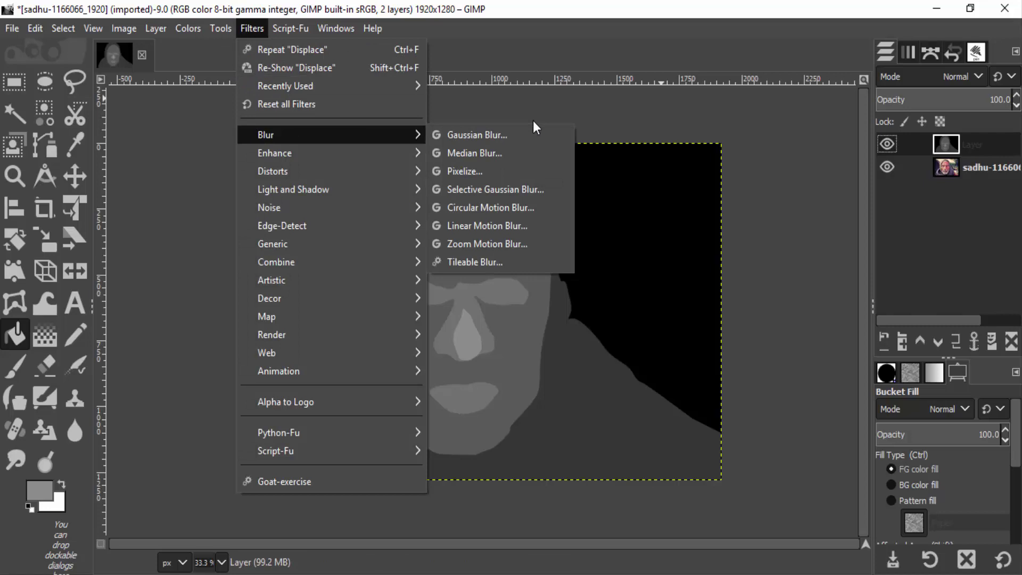
left_click(534, 133)
left_click(955, 161)
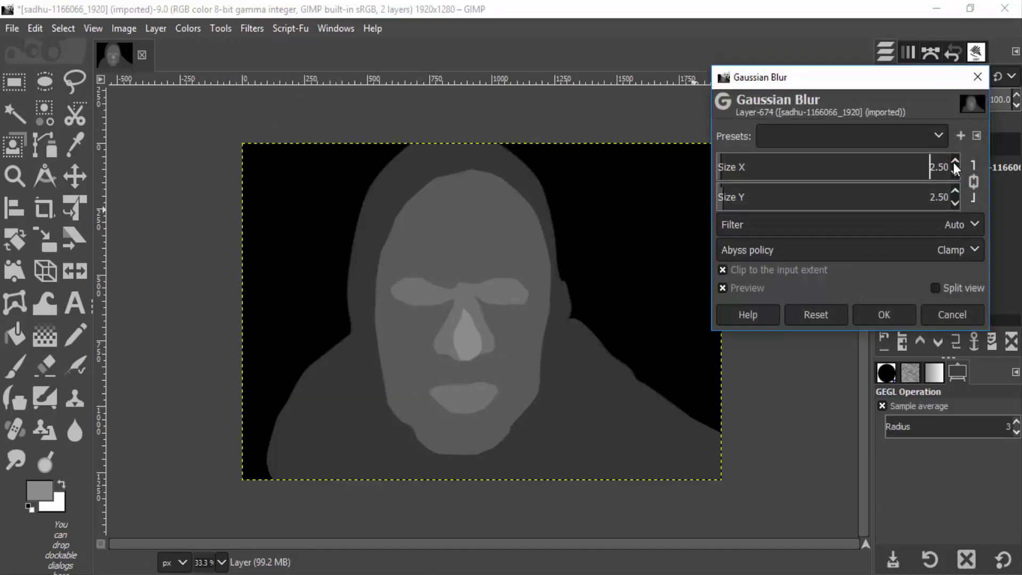
left_click(955, 162)
left_click(955, 162)
left_click(955, 161)
left_click(955, 161)
scroll(954, 162, "up", 8)
scroll(954, 162, "down", 1)
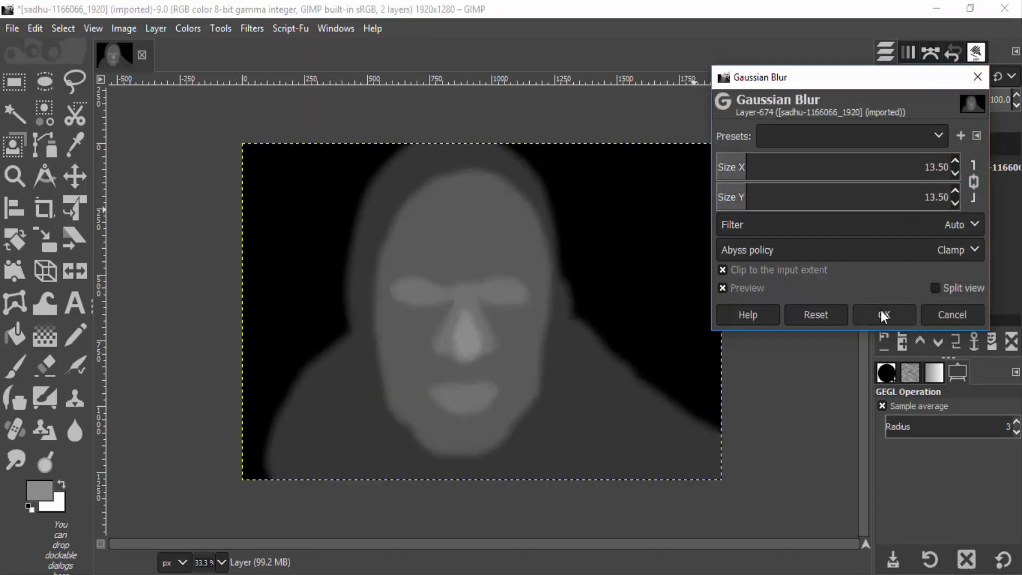
scroll(954, 171, "down", 3)
scroll(954, 172, "up", 1)
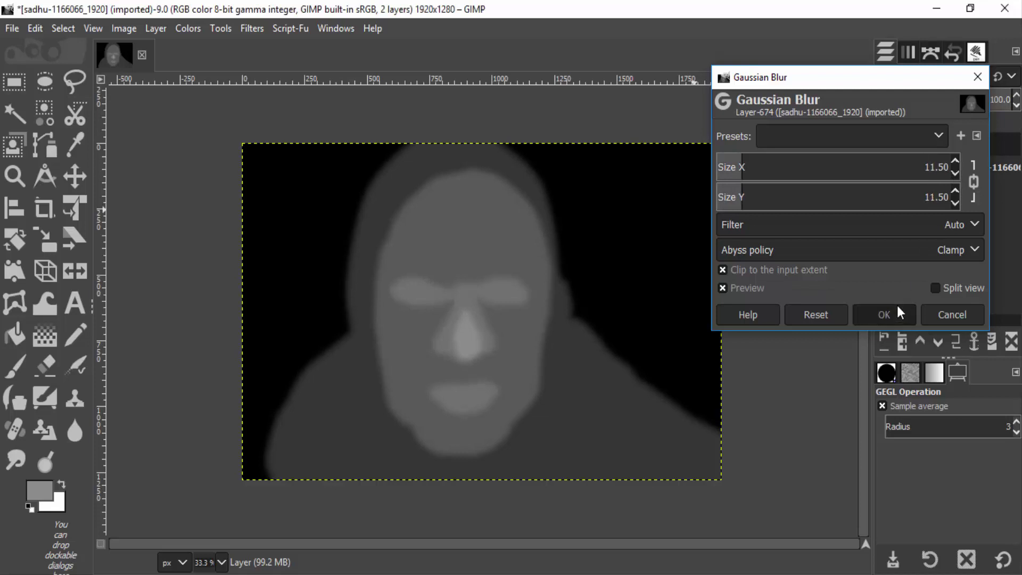
left_click(897, 306)
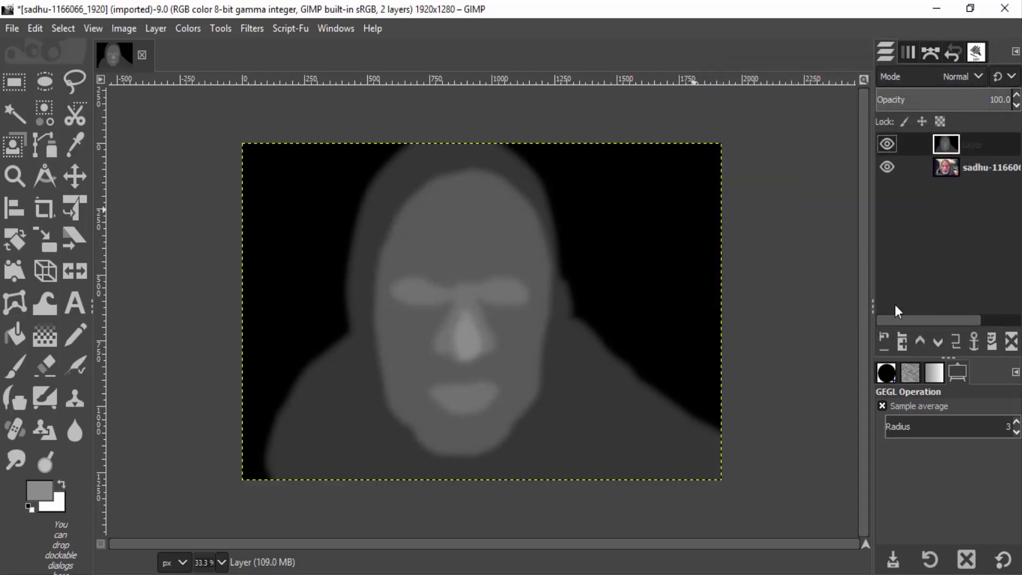
Hide the depth-map layer and open the Displace filter on the photo layer
left_click(887, 144)
left_click(970, 162)
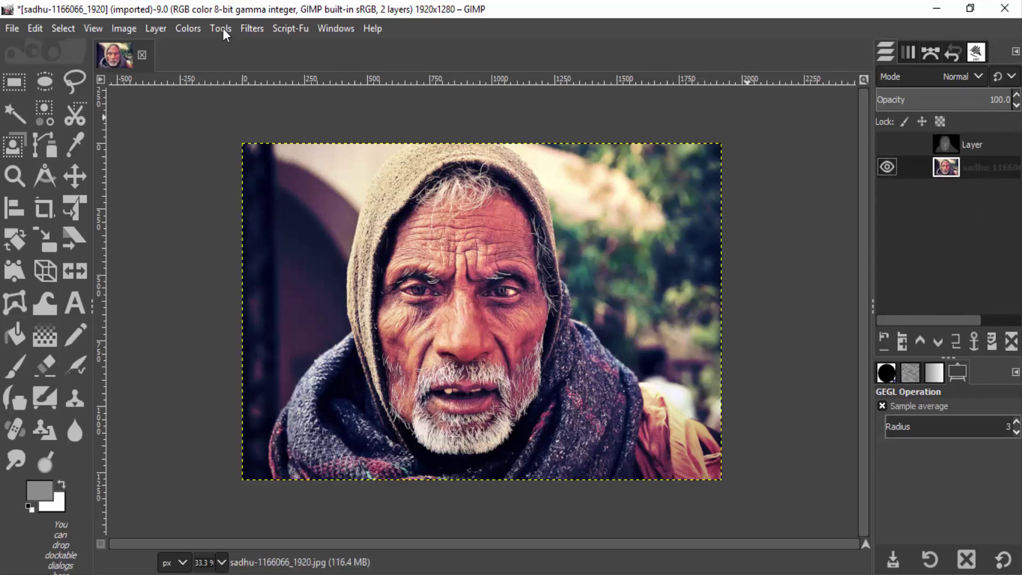
left_click(264, 25)
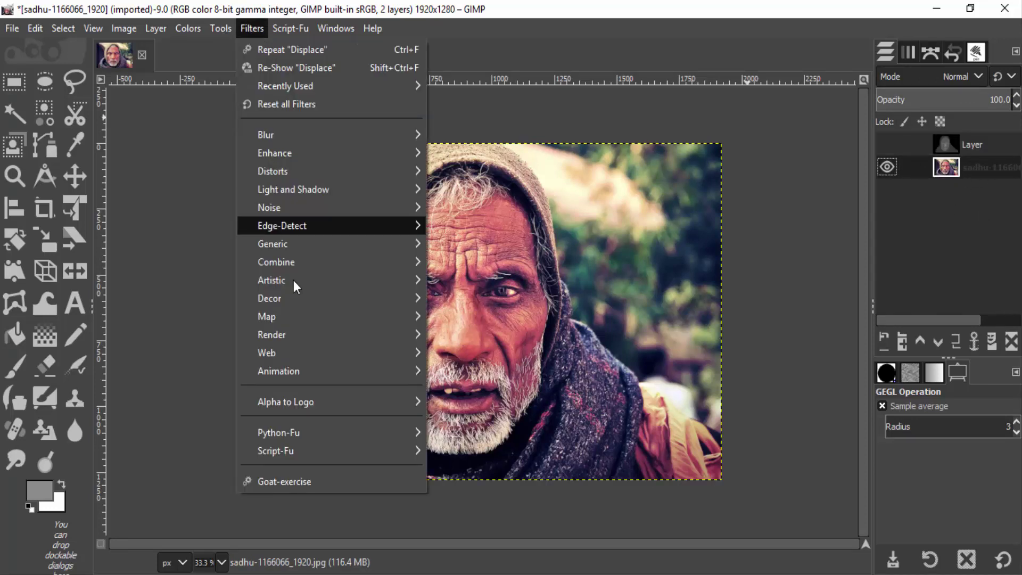
mouse_move(297, 314)
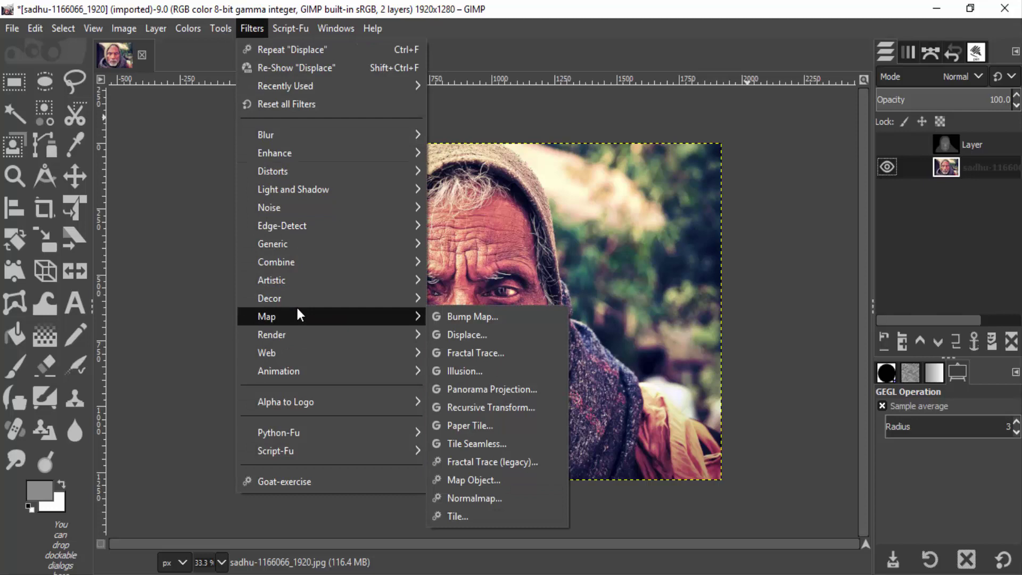
left_click(481, 336)
Use the depth-map layer for both displacement maps, horizontal 59.29 and vertical -27.24
left_click(810, 179)
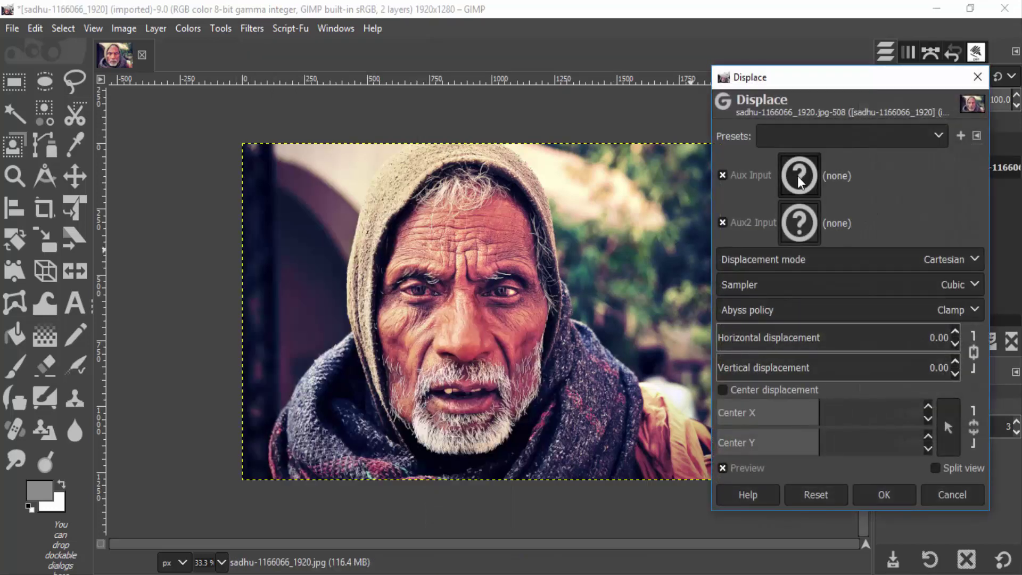
left_click(716, 257)
left_click(810, 213)
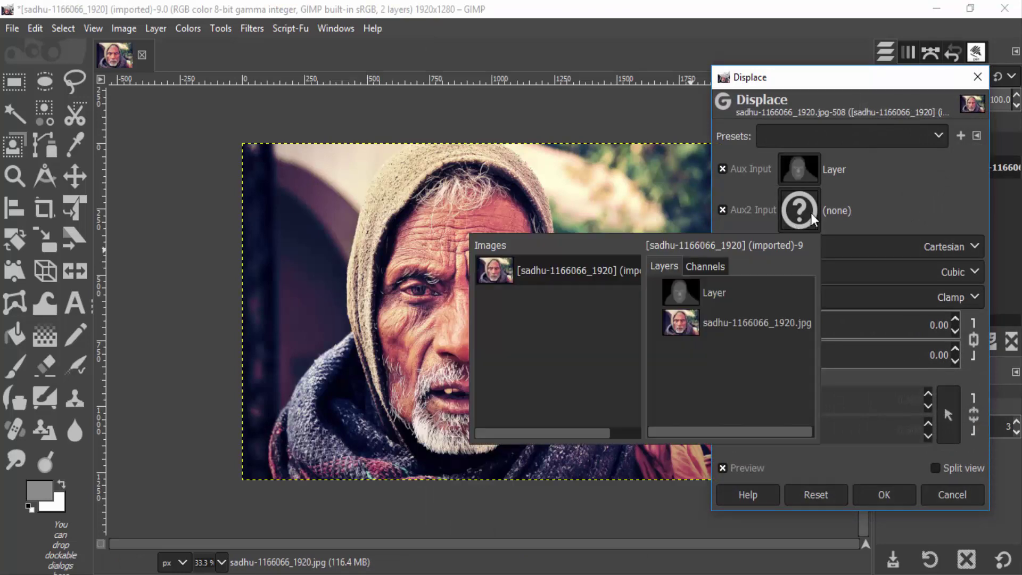
left_click(727, 288)
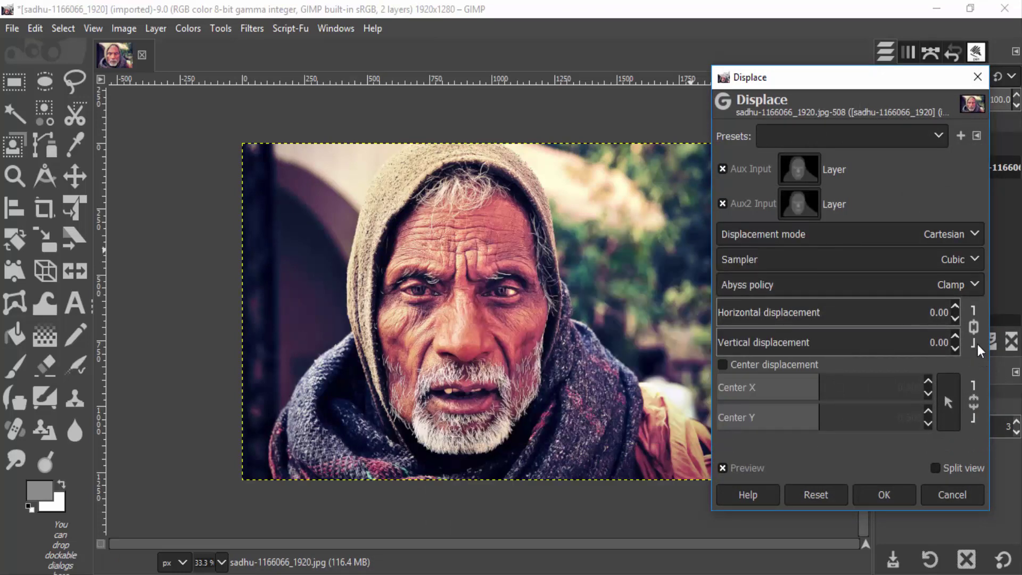
left_click(974, 329)
left_click_drag(724, 314, 740, 318)
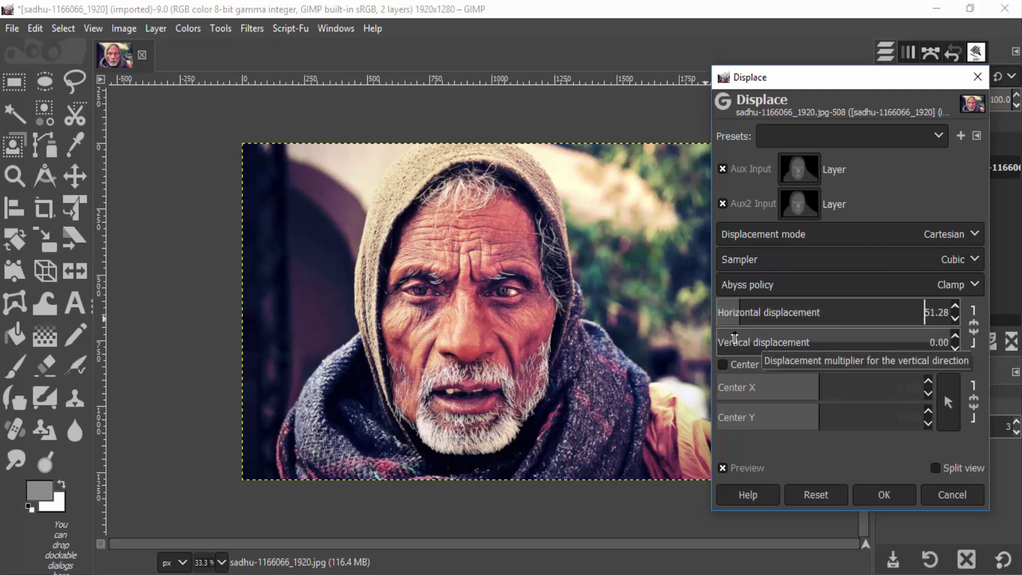
left_click(743, 313)
left_click(744, 344)
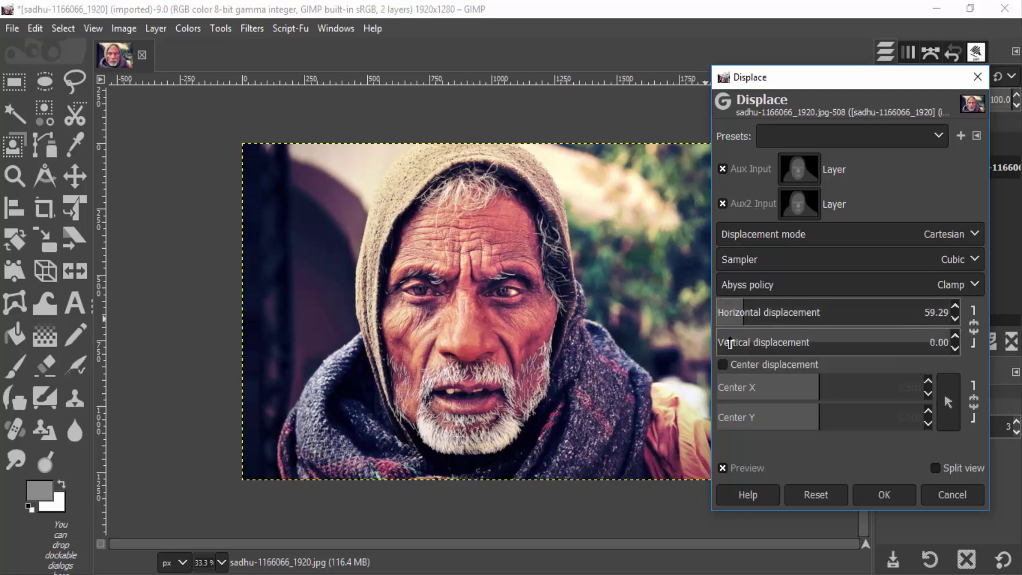
left_click_drag(744, 343, 722, 351)
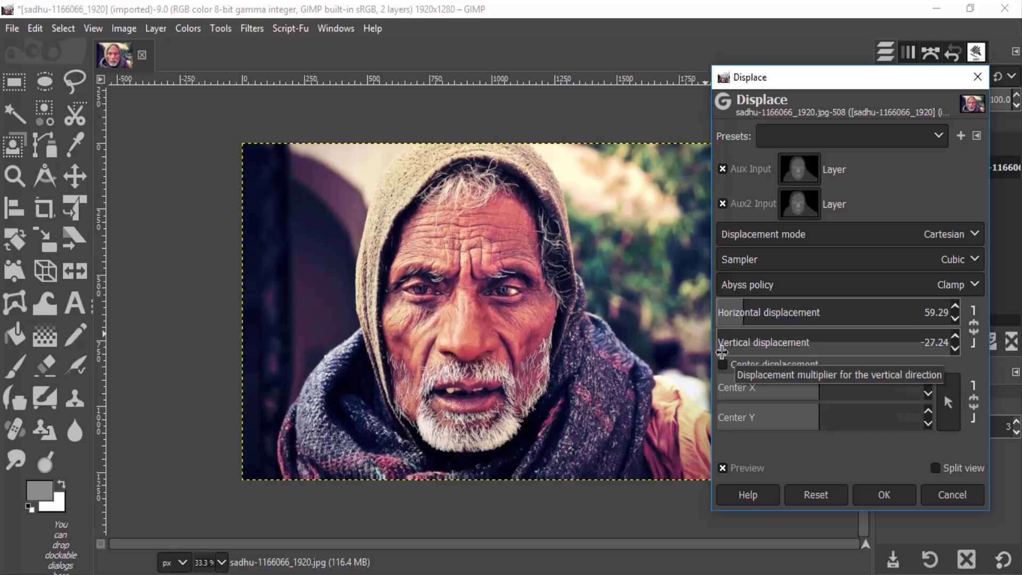
left_click(884, 495)
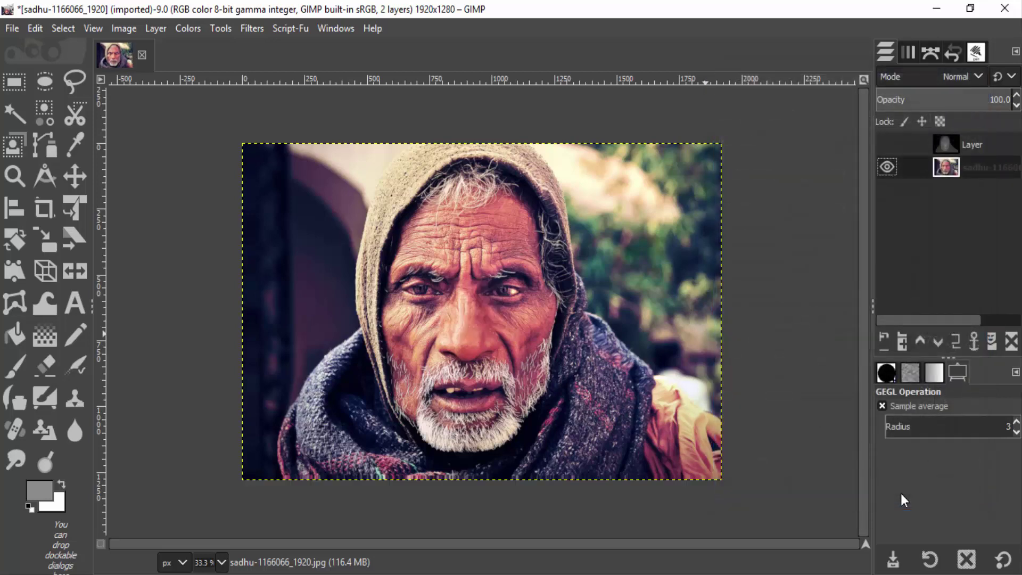
Drag the original sadhu JPG into the Layers panel as a new photo layer
left_click(885, 169)
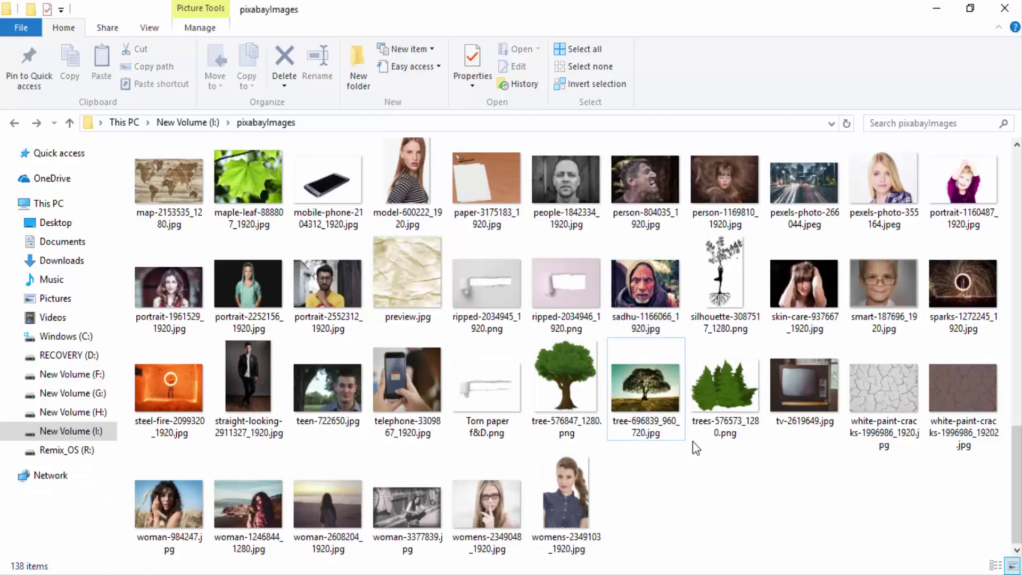
left_click_drag(645, 298, 529, 332)
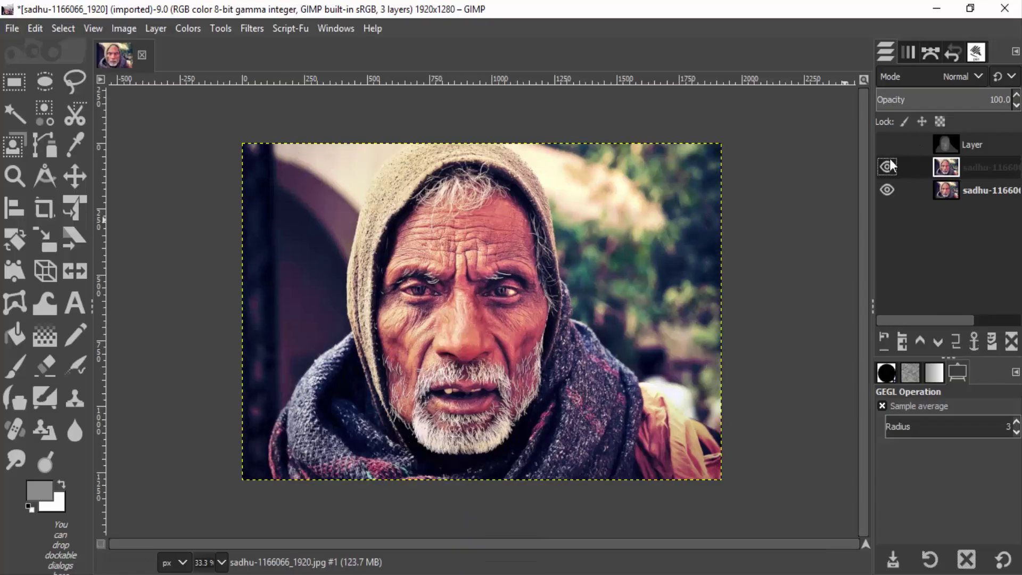
left_click(886, 166)
left_click(886, 166)
Toggle the displaced layer's visibility repeatedly to compare it with the original, leaving it hidden
left_click(887, 166)
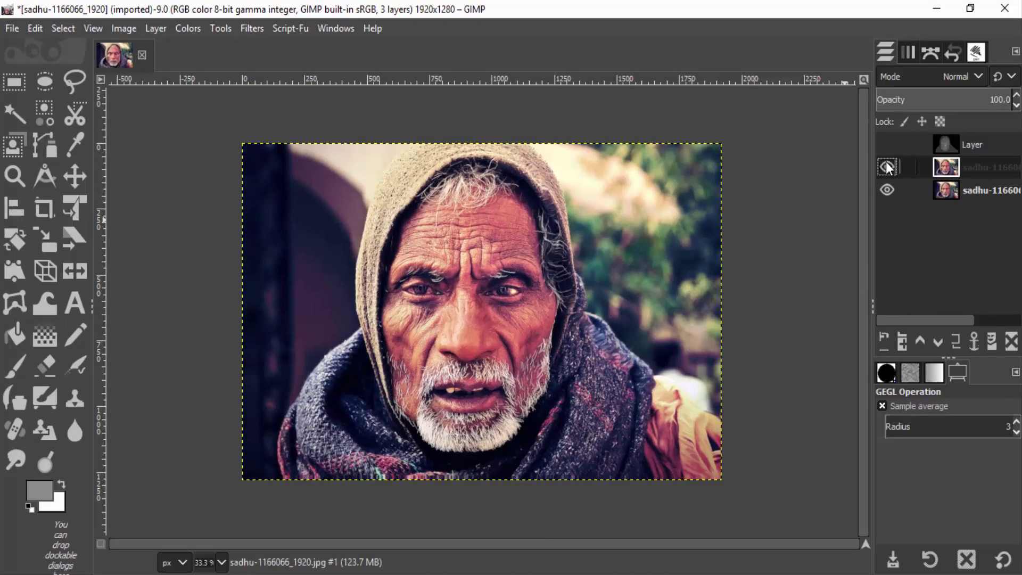
left_click(886, 166)
left_click(886, 166)
left_click(887, 166)
left_click(886, 166)
left_click(886, 166)
left_click(886, 166)
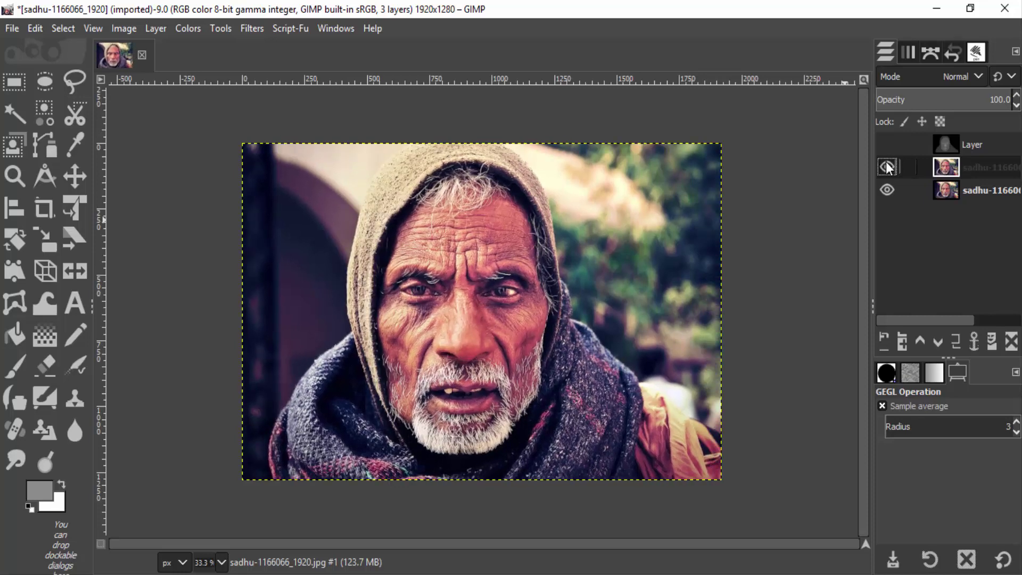
left_click(886, 166)
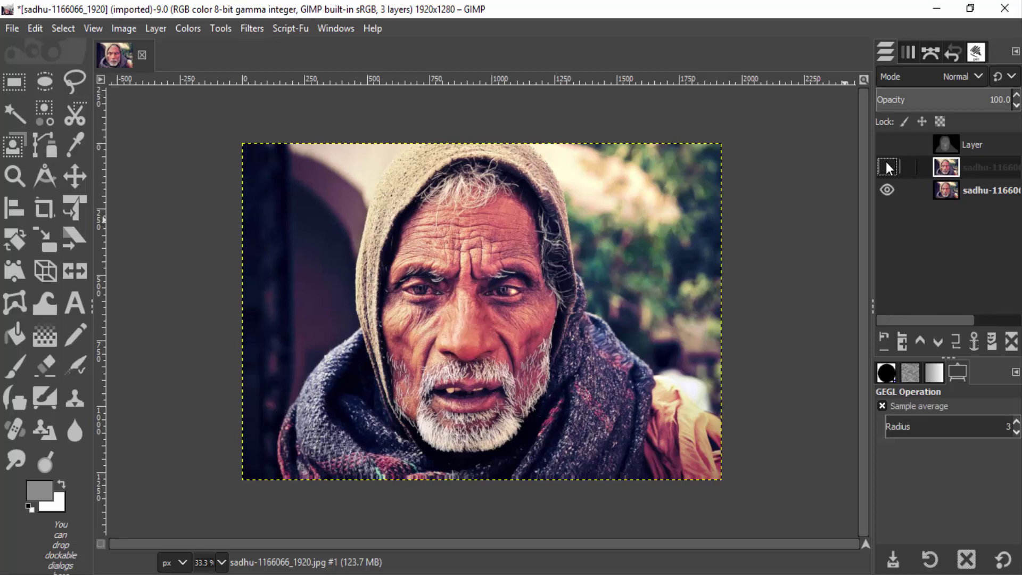
left_click(887, 167)
left_click(886, 166)
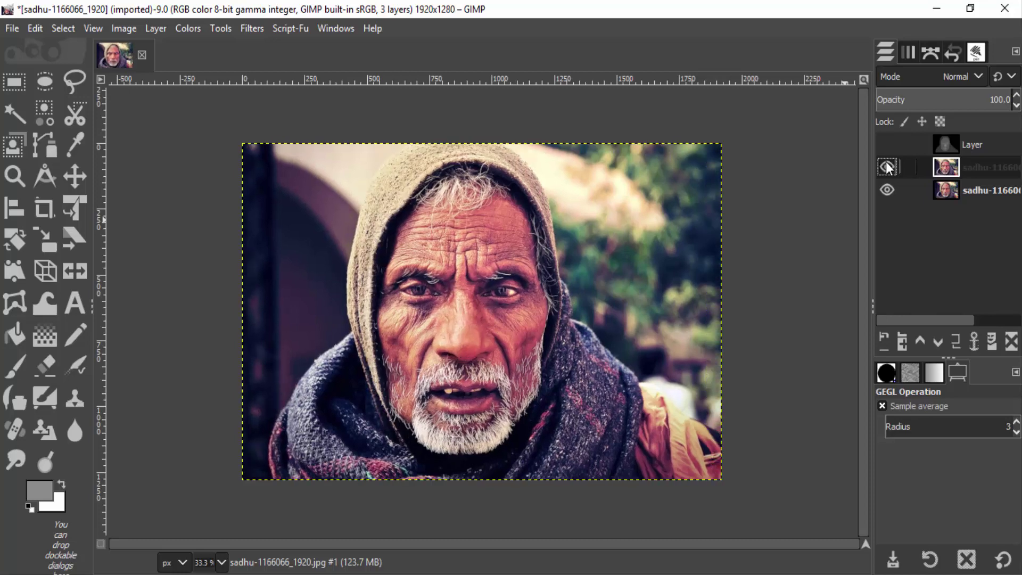
left_click(887, 168)
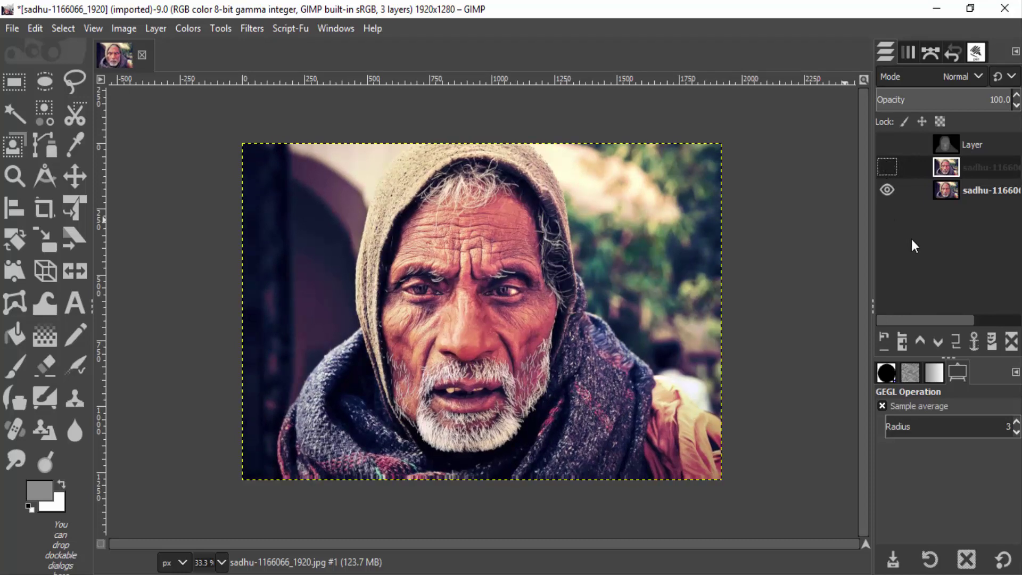
left_click(886, 168)
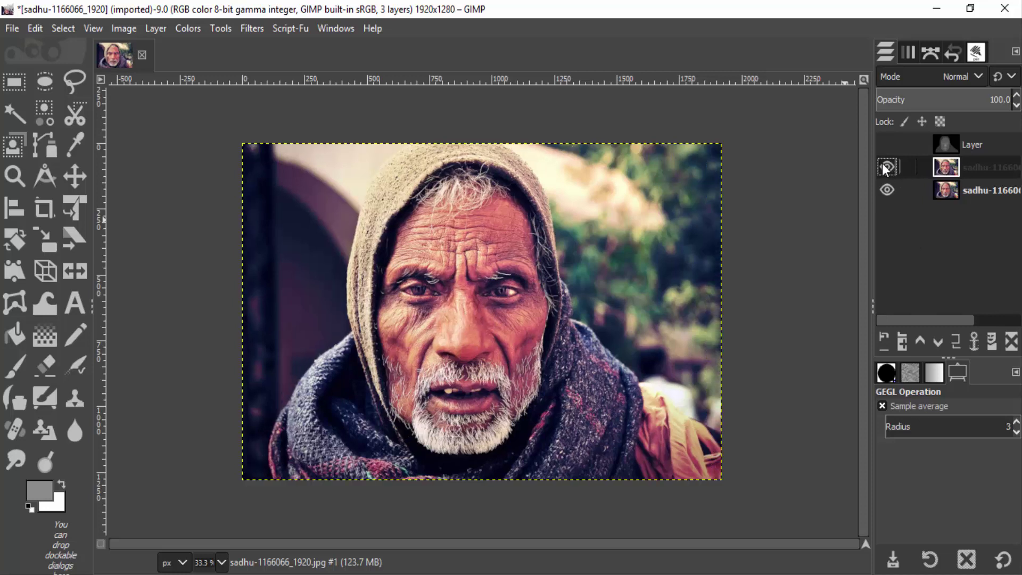
left_click(885, 168)
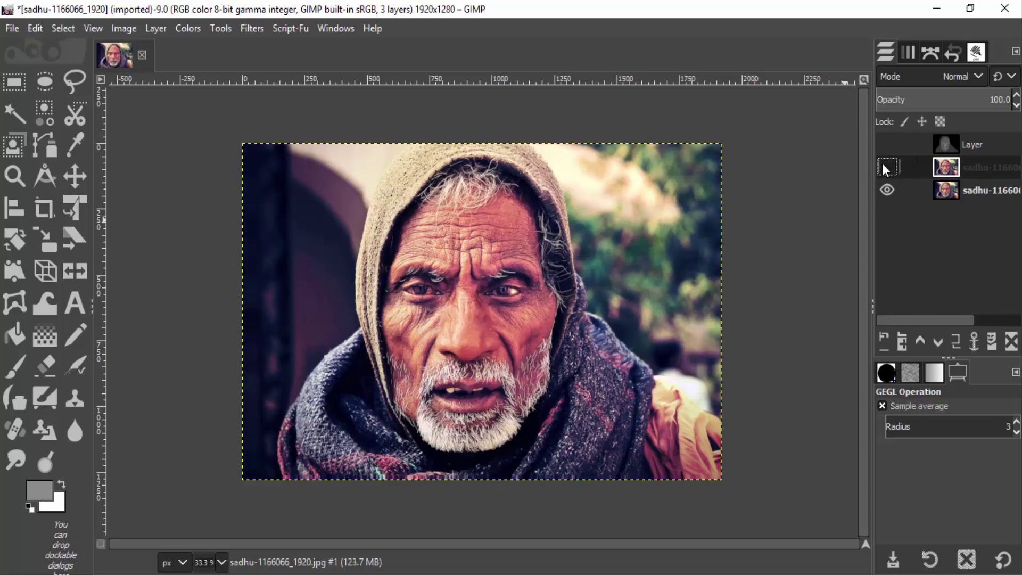
left_click(886, 168)
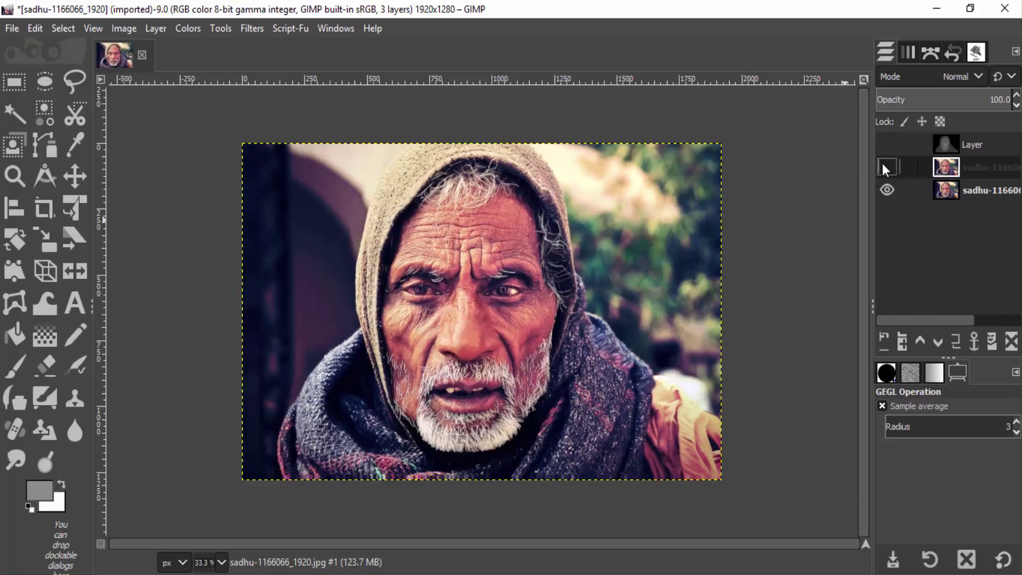